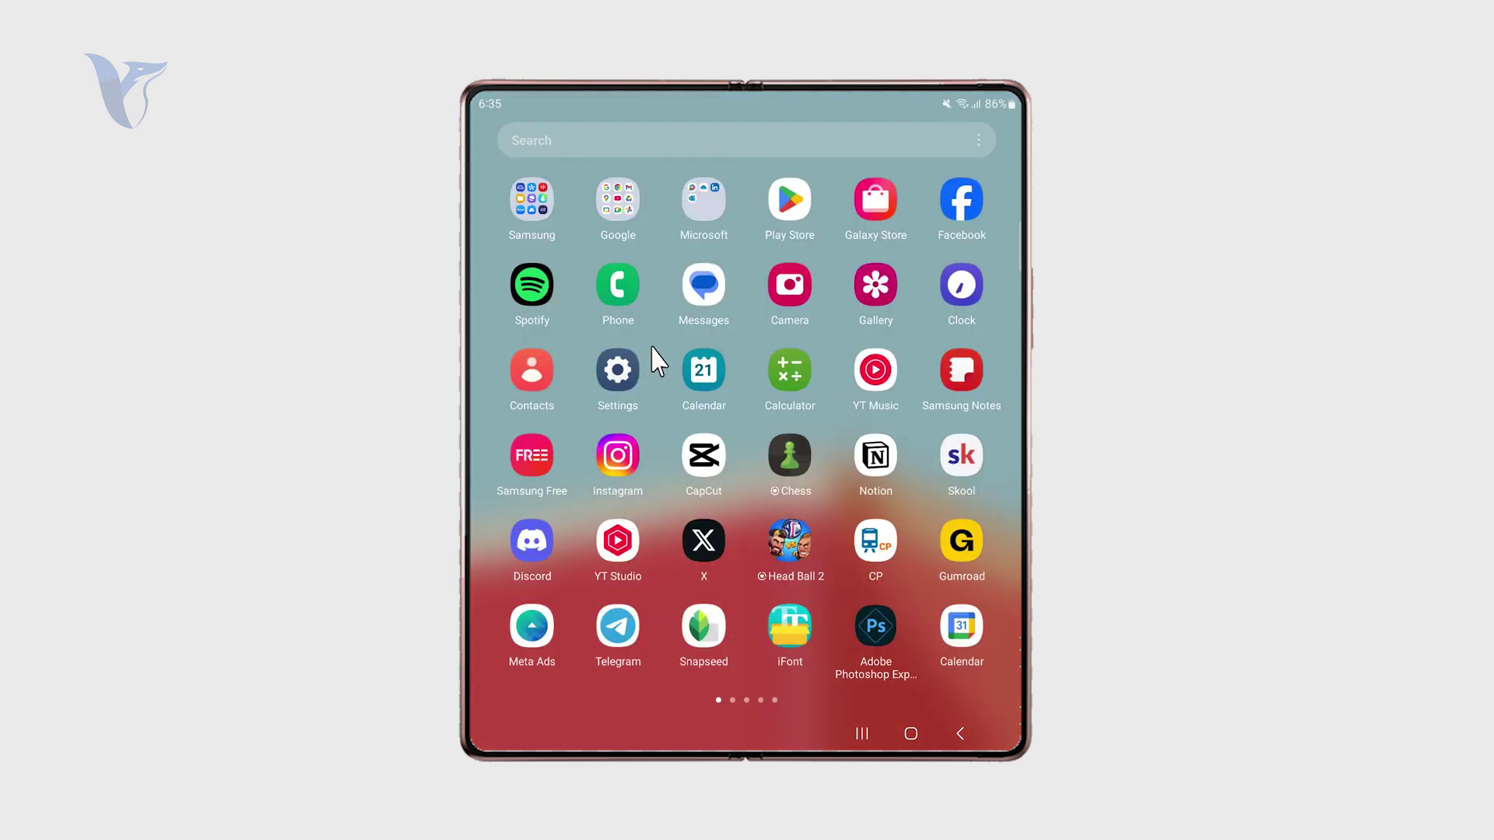
- From Settings > Apps, briefly view AccuBattery's info, then land on Google Calendar's App info page
left_click(624, 372)
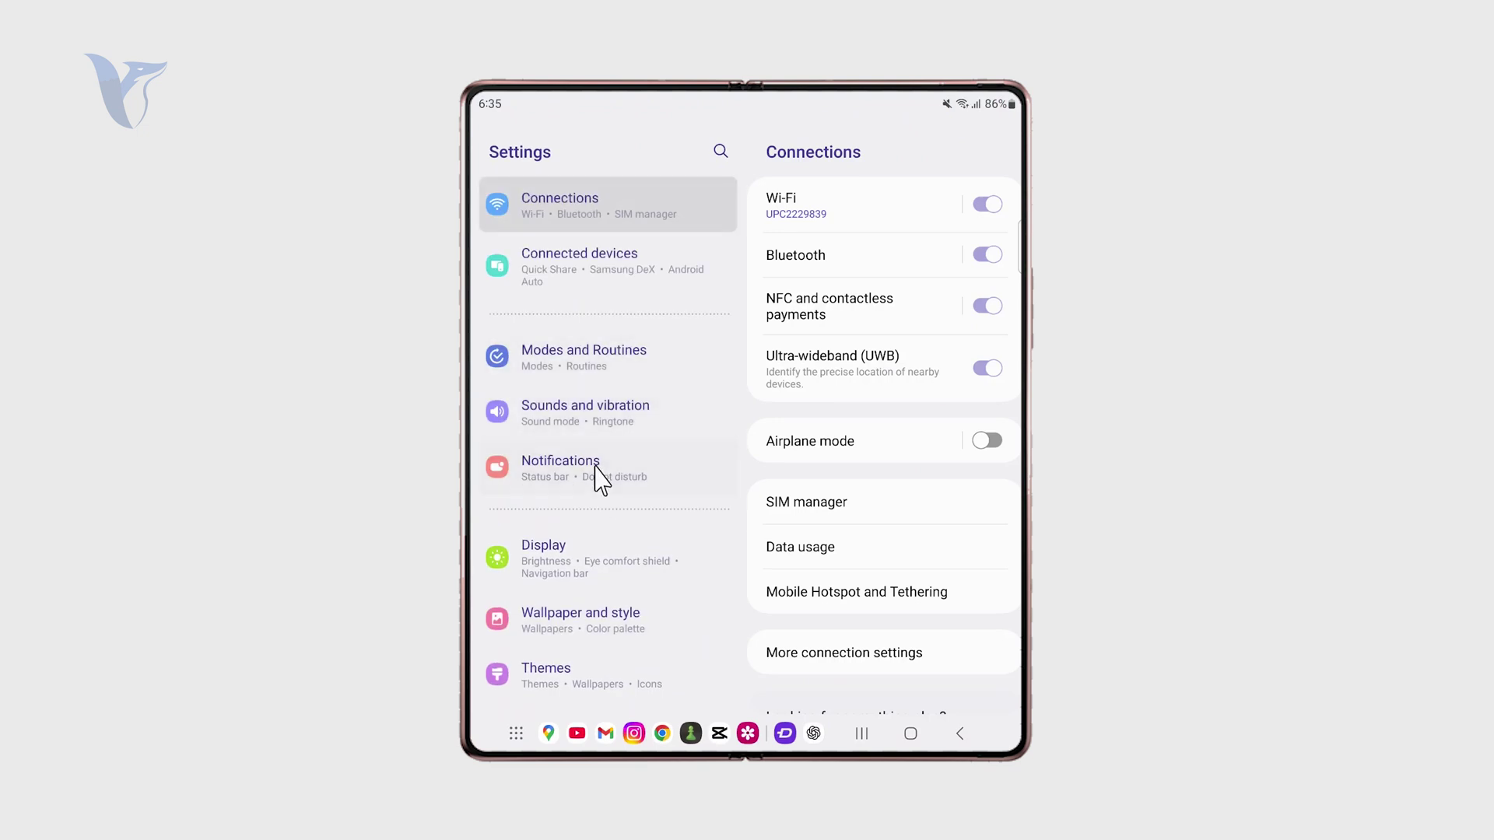
scroll(596, 444, "down", 3)
scroll(595, 444, "down", 3)
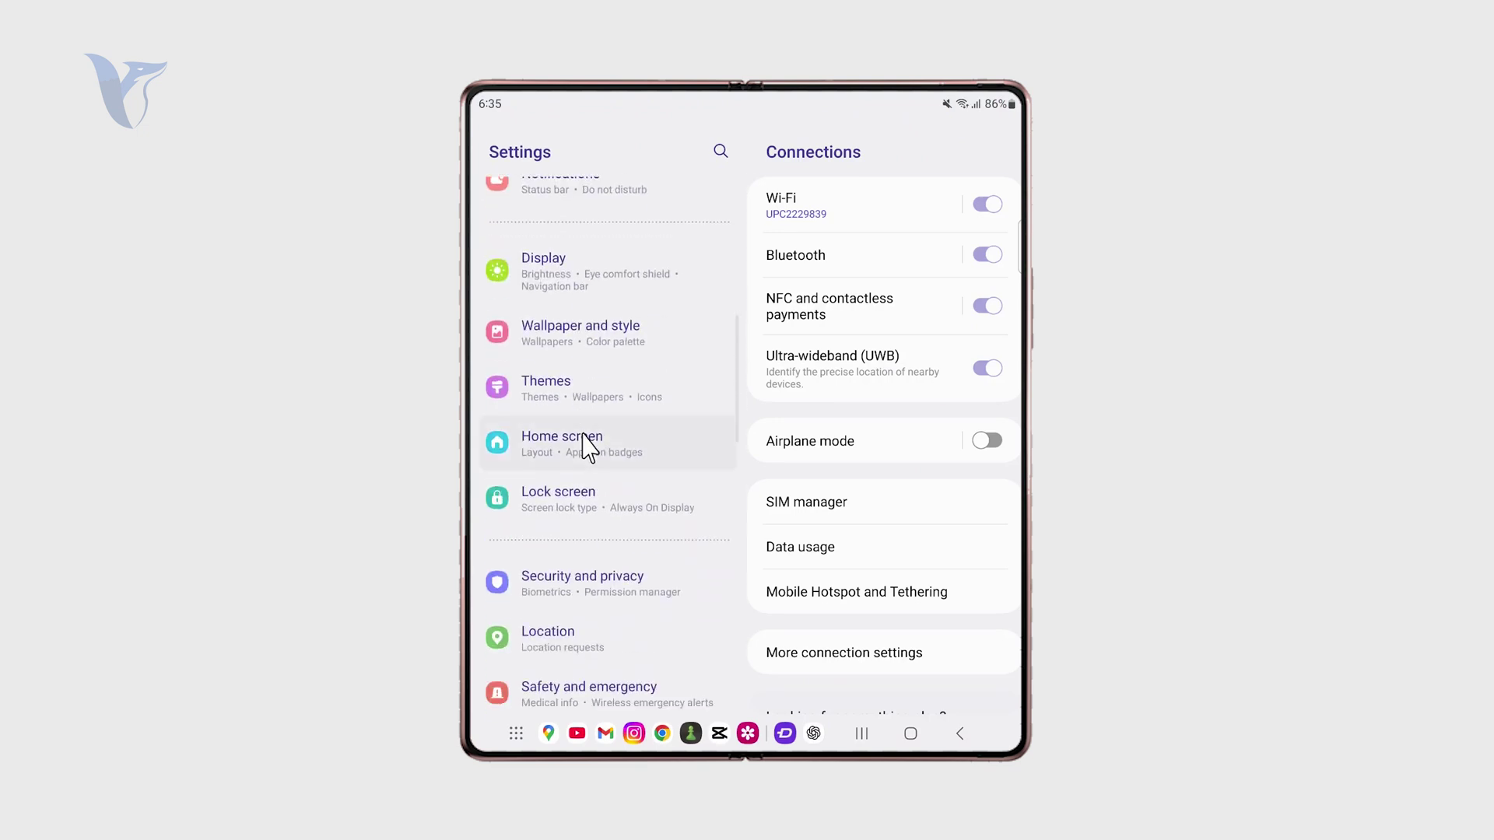
scroll(596, 444, "down", 3)
scroll(594, 384, "down", 3)
scroll(593, 467, "down", 3)
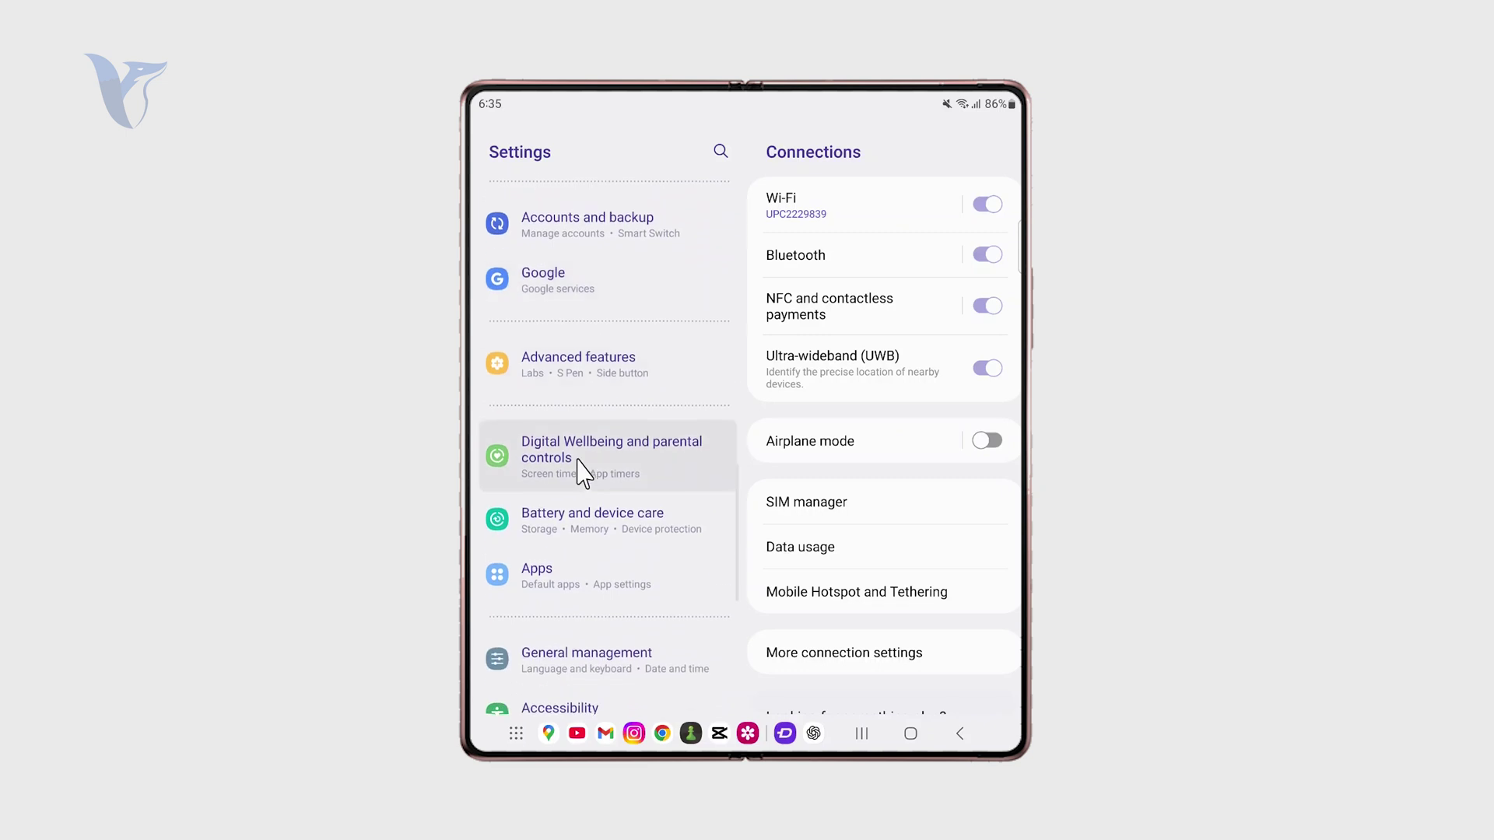
scroll(594, 466, "down", 3)
scroll(601, 385, "down", 1)
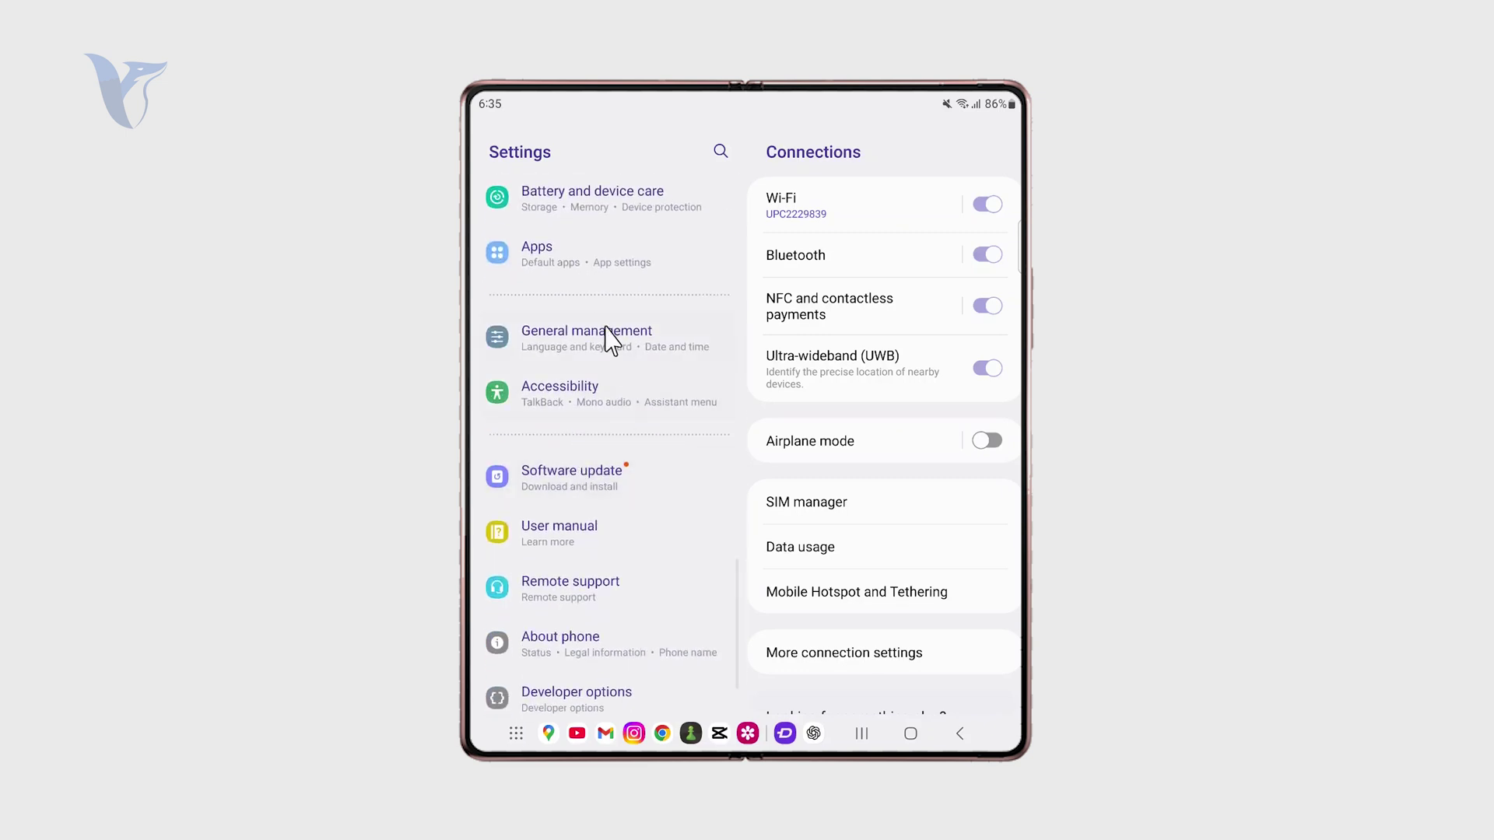
left_click(537, 264)
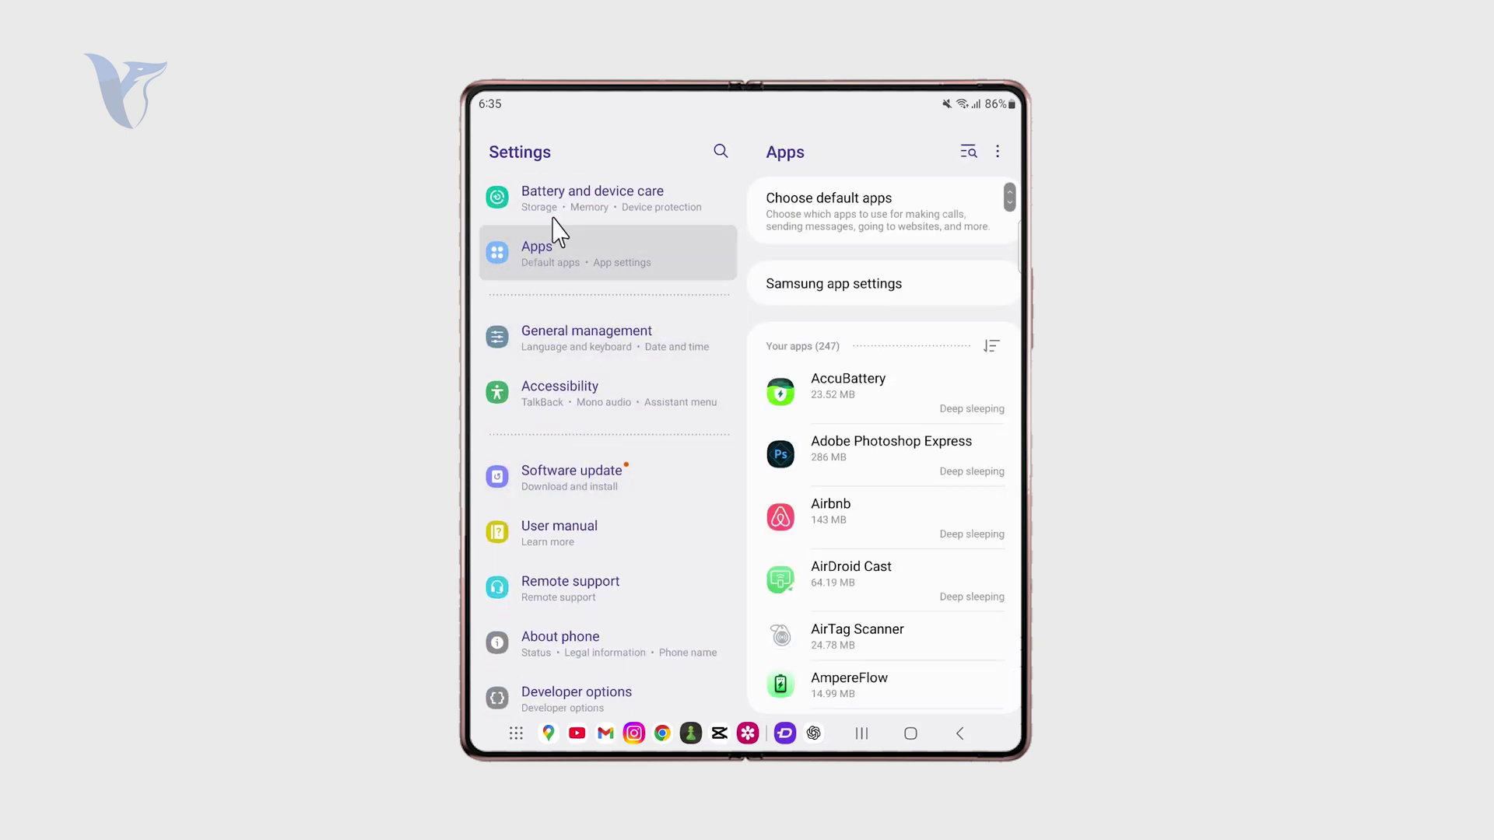
left_click(864, 386)
scroll(886, 473, "down", 3)
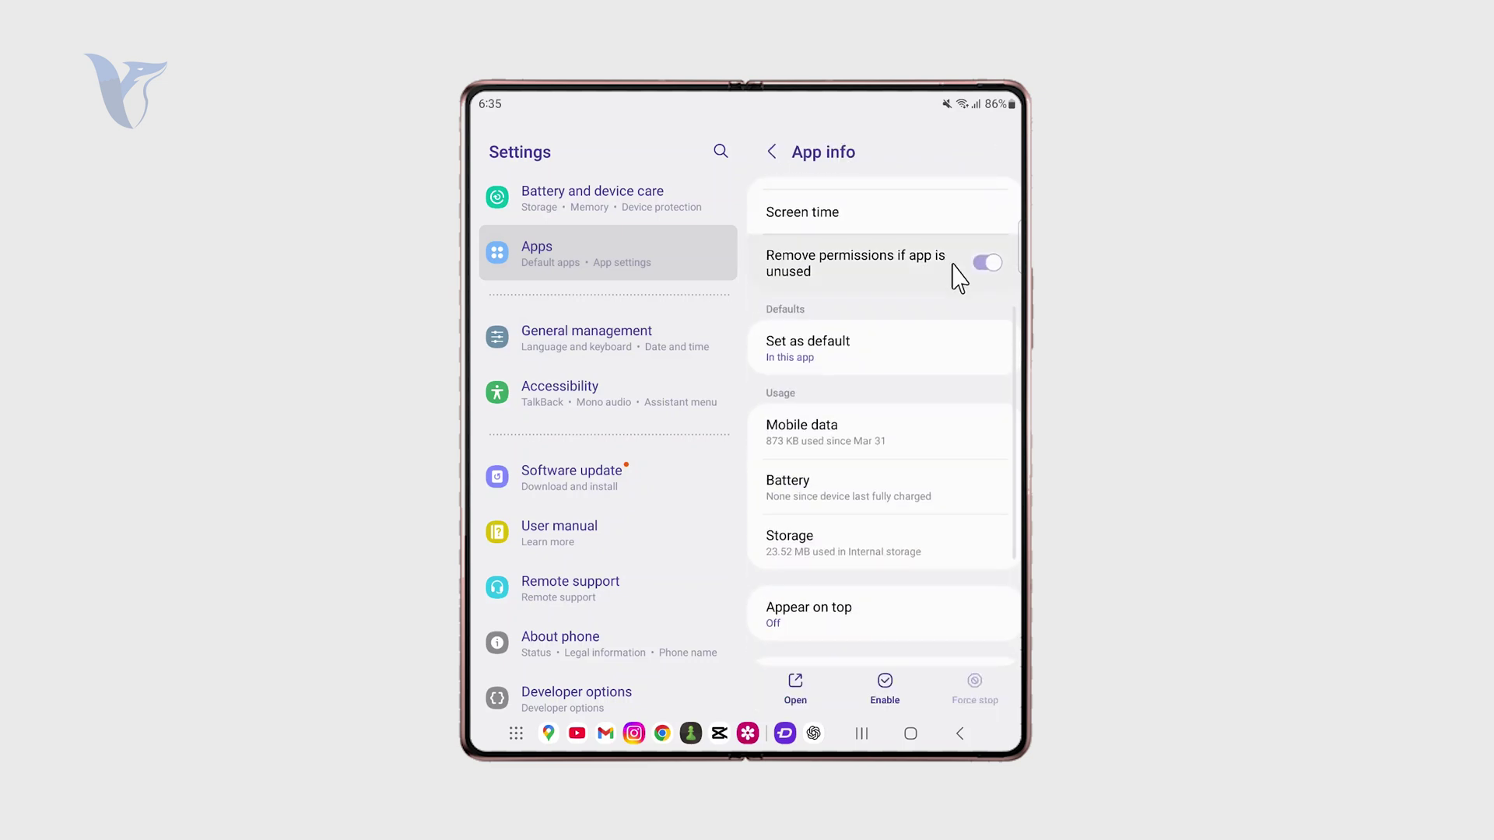
left_click(771, 152)
scroll(861, 350, "down", 3)
scroll(862, 408, "down", 3)
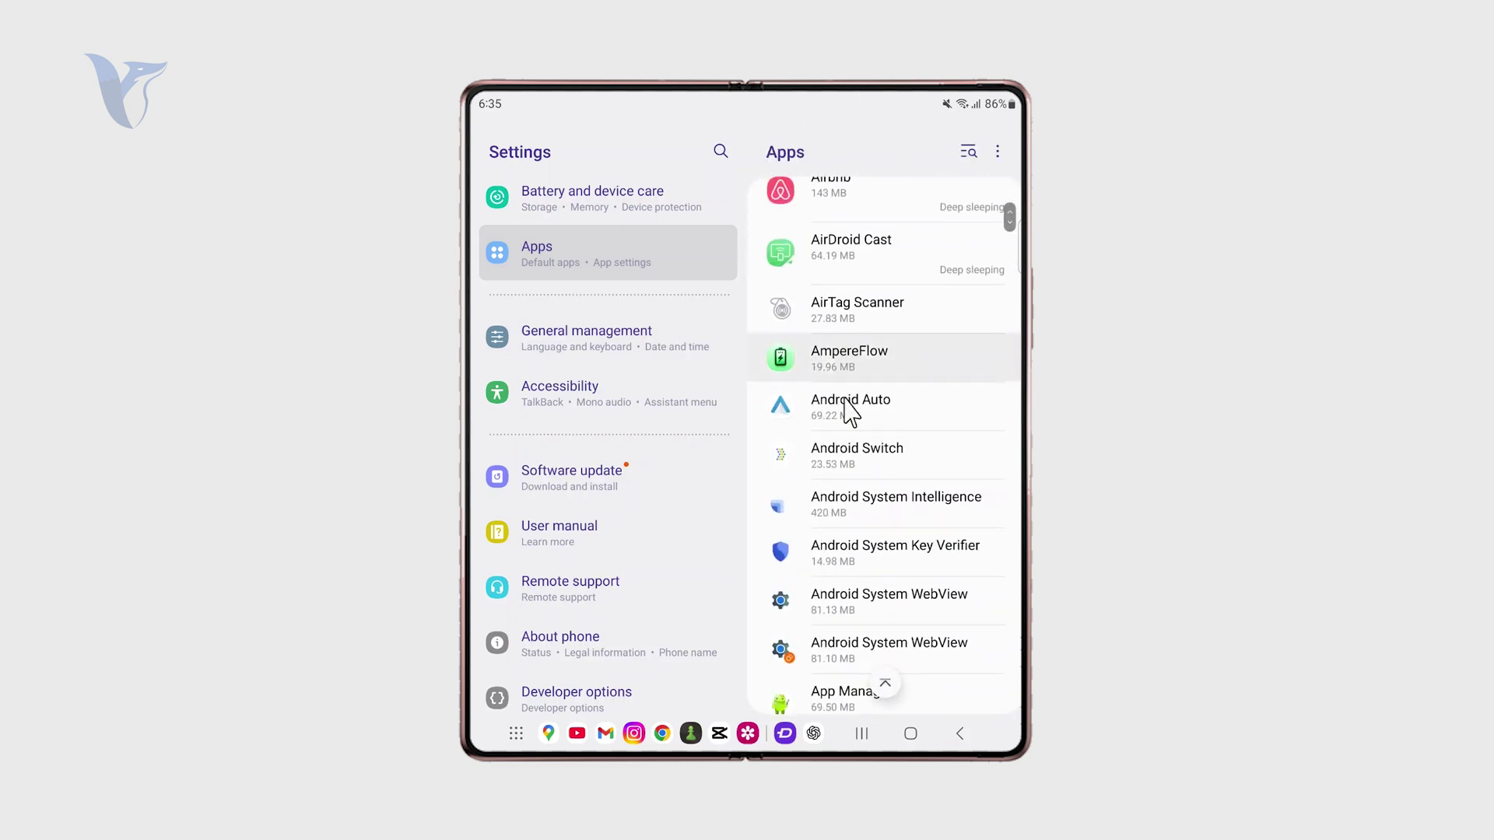
scroll(862, 467, "down", 3)
scroll(861, 488, "down", 2)
scroll(862, 487, "down", 3)
scroll(864, 483, "down", 3)
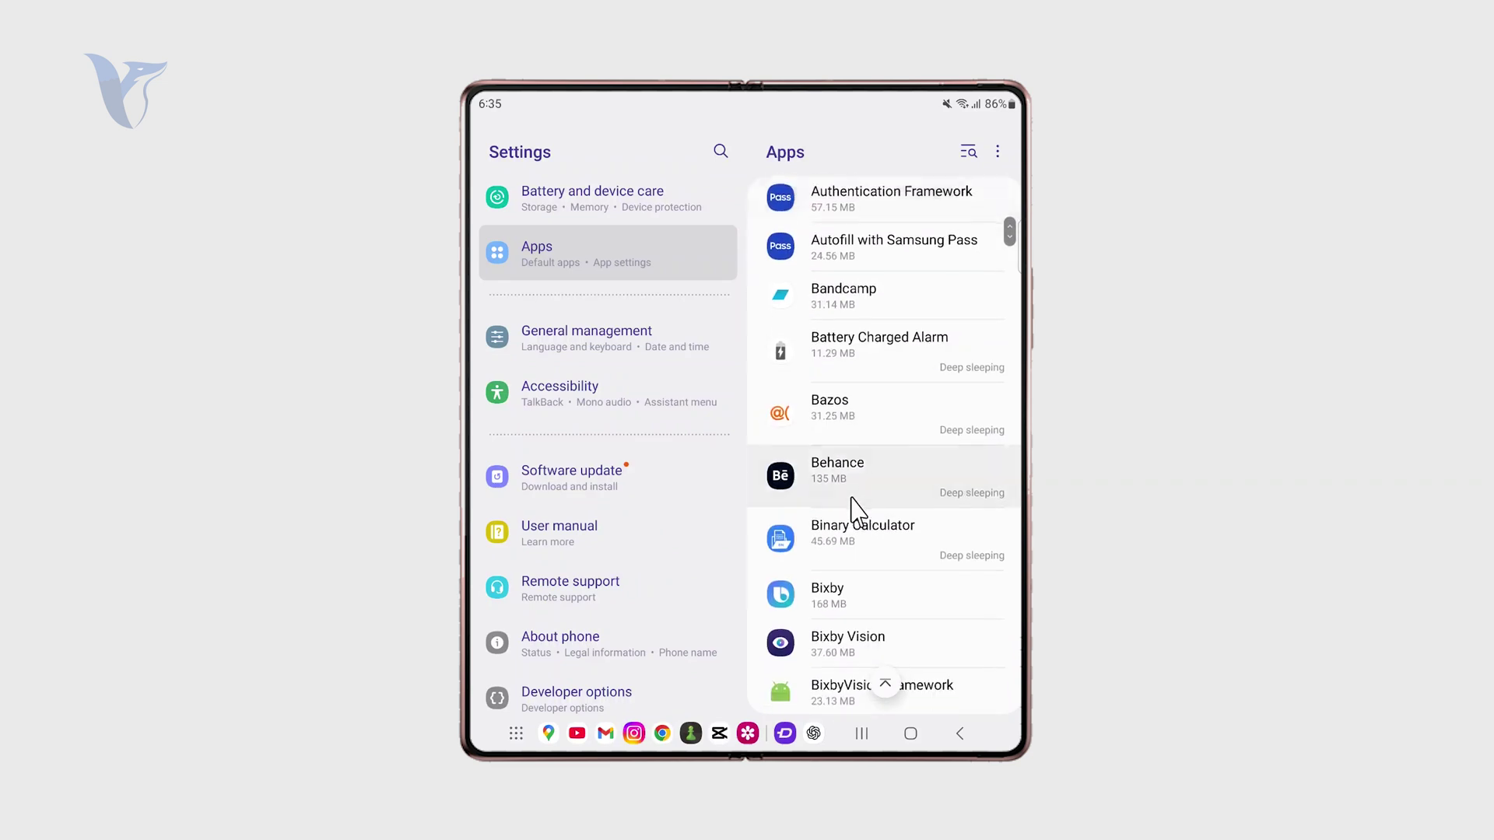
scroll(870, 468, "down", 3)
scroll(883, 415, "down", 1)
scroll(883, 415, "down", 3)
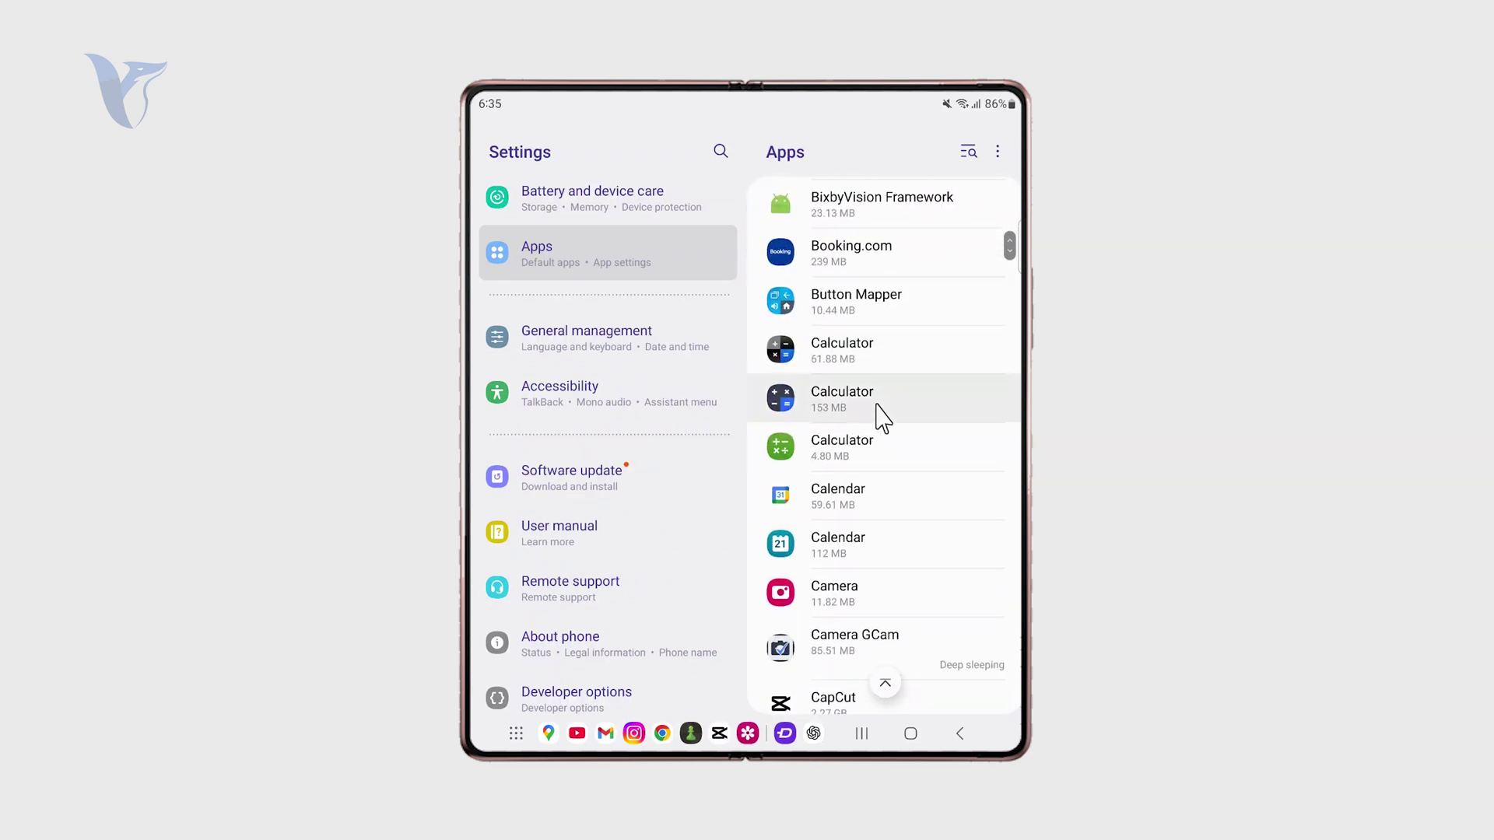
left_click(858, 491)
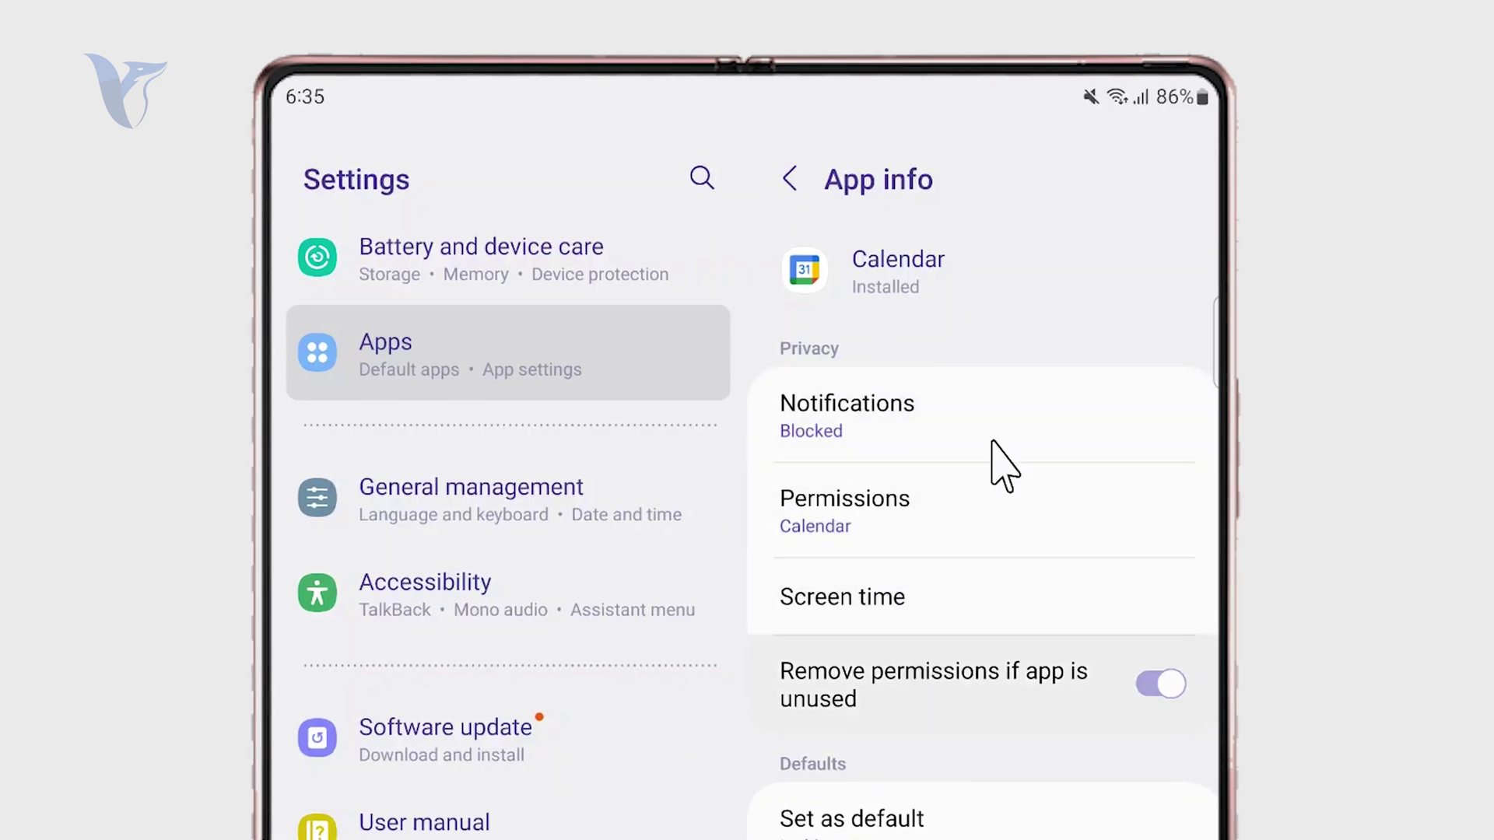
scroll(1004, 443, "down", 2)
scroll(1004, 467, "down", 3)
scroll(975, 594, "down", 3)
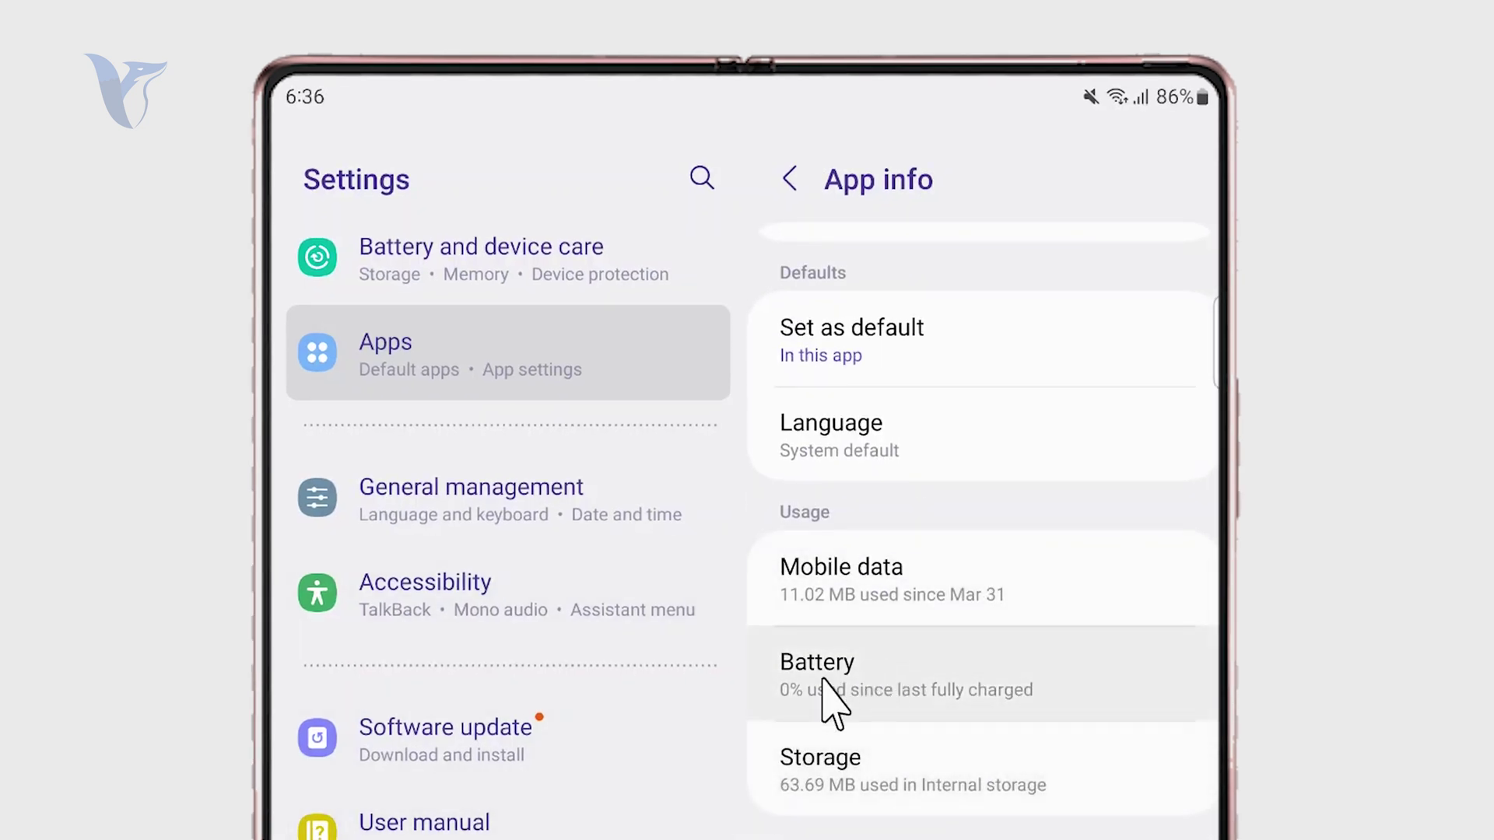
- Set Calendar's background battery usage to Unrestricted
left_click(899, 689)
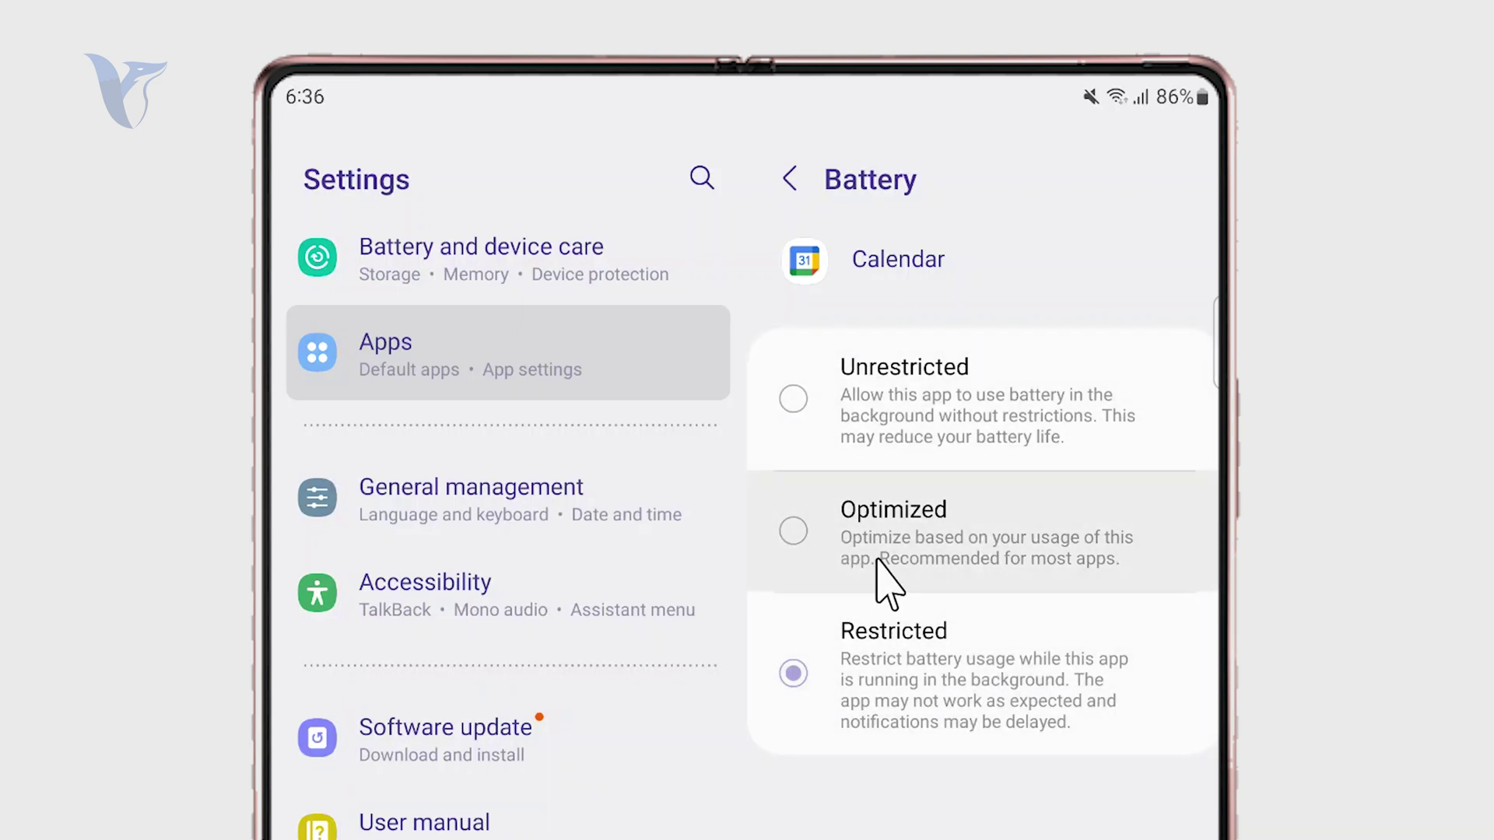
left_click(874, 426)
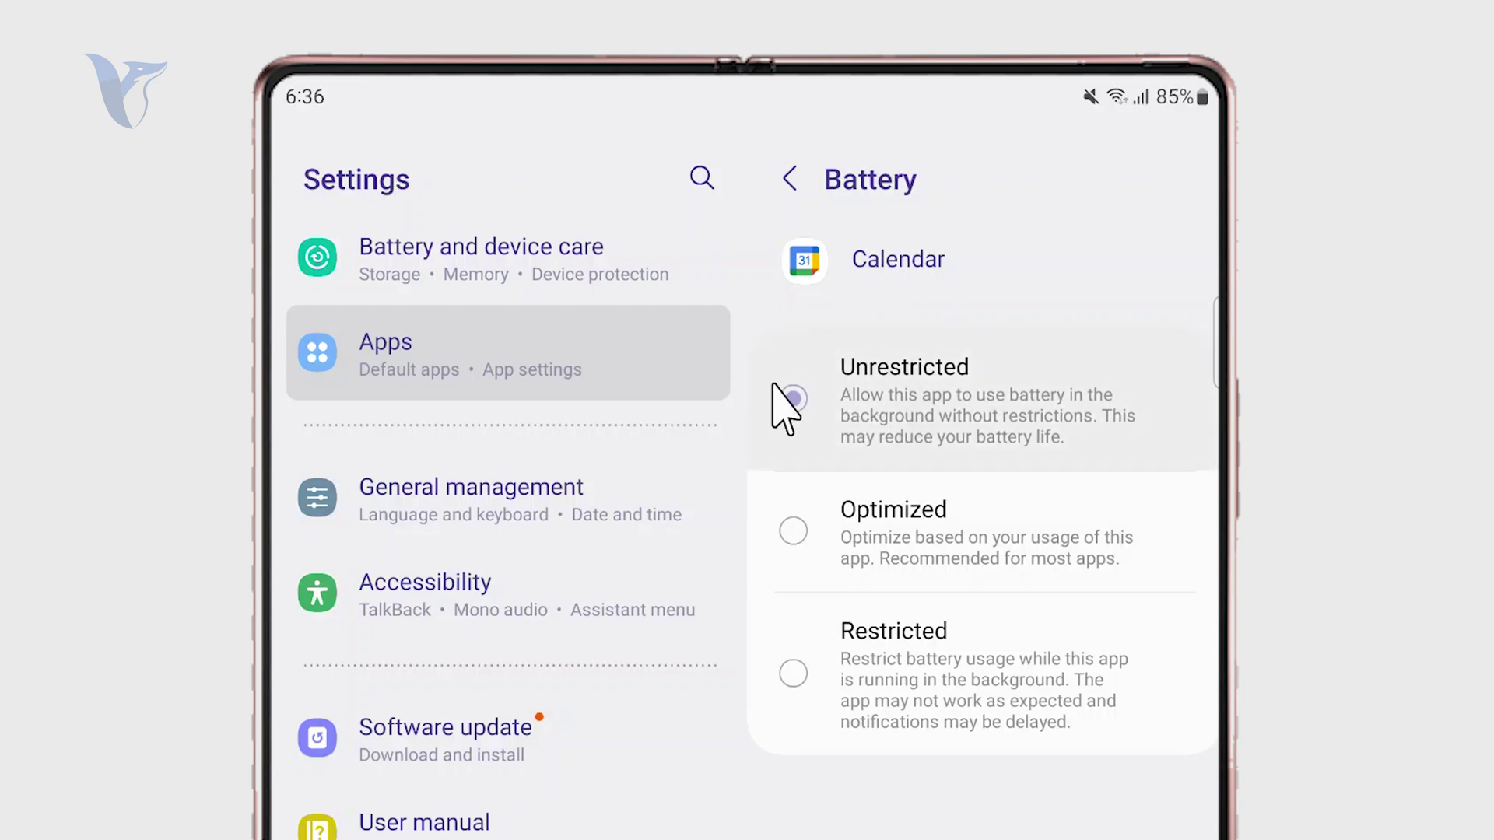
- Return to the Apps list and reopen Google Calendar's App info page
left_click(789, 178)
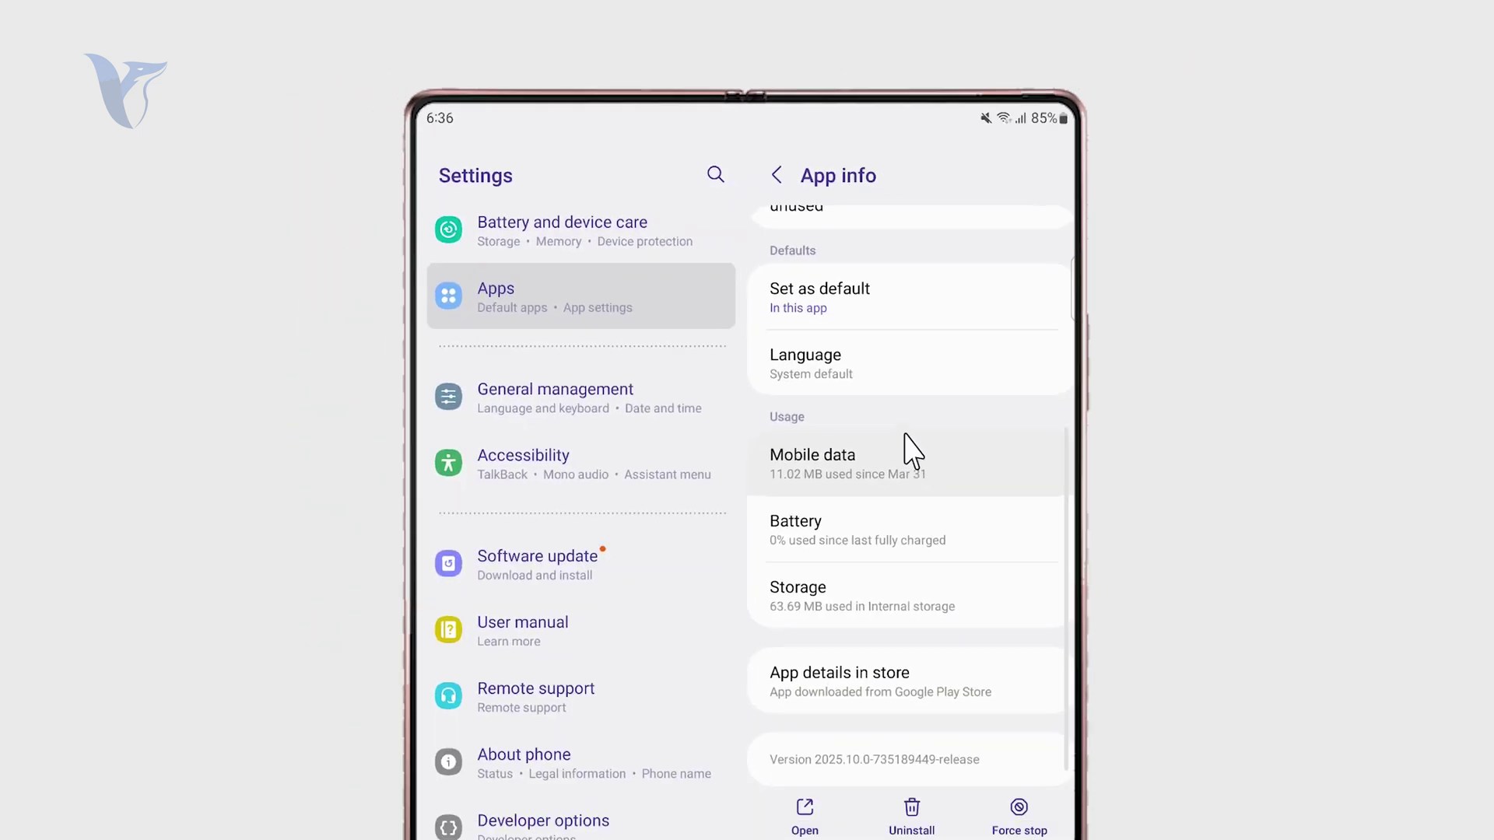
scroll(912, 452, "up", 5)
left_click(775, 176)
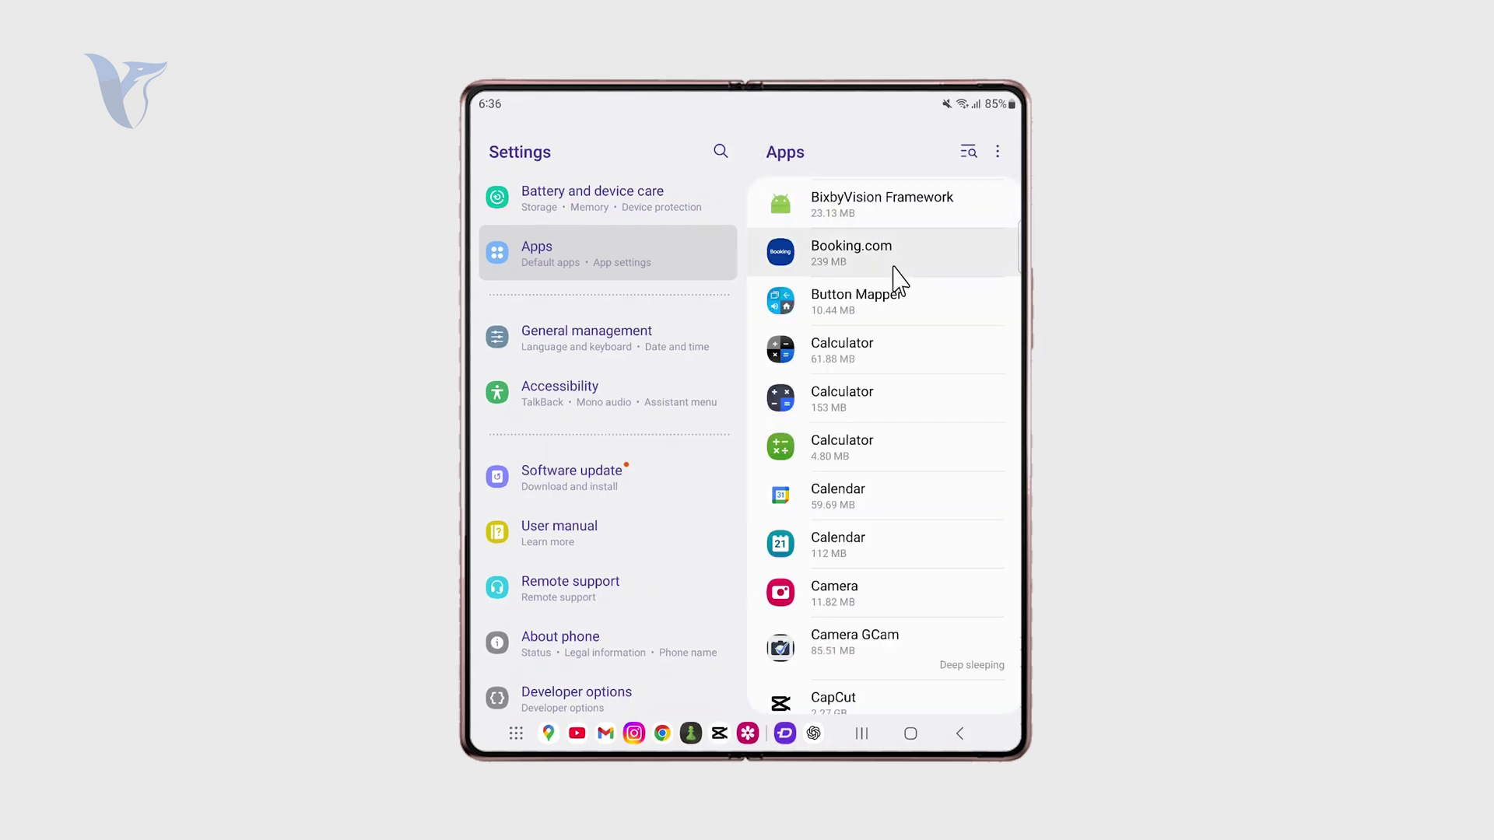
scroll(899, 279, "down", 5)
scroll(905, 269, "down", 5)
scroll(910, 252, "down", 5)
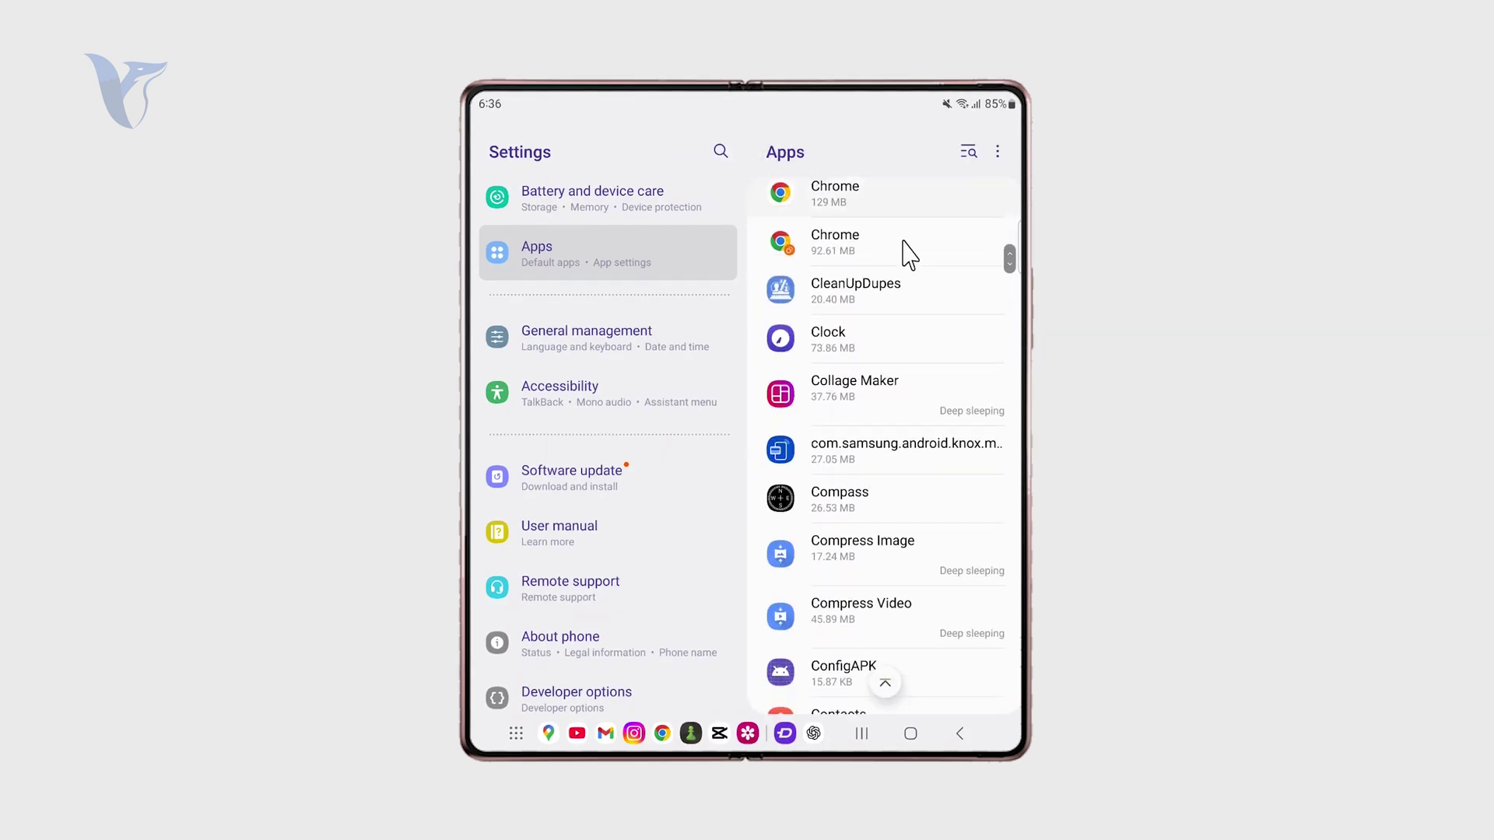
scroll(904, 280, "up", 3)
scroll(899, 298, "up", 4)
scroll(893, 303, "up", 2)
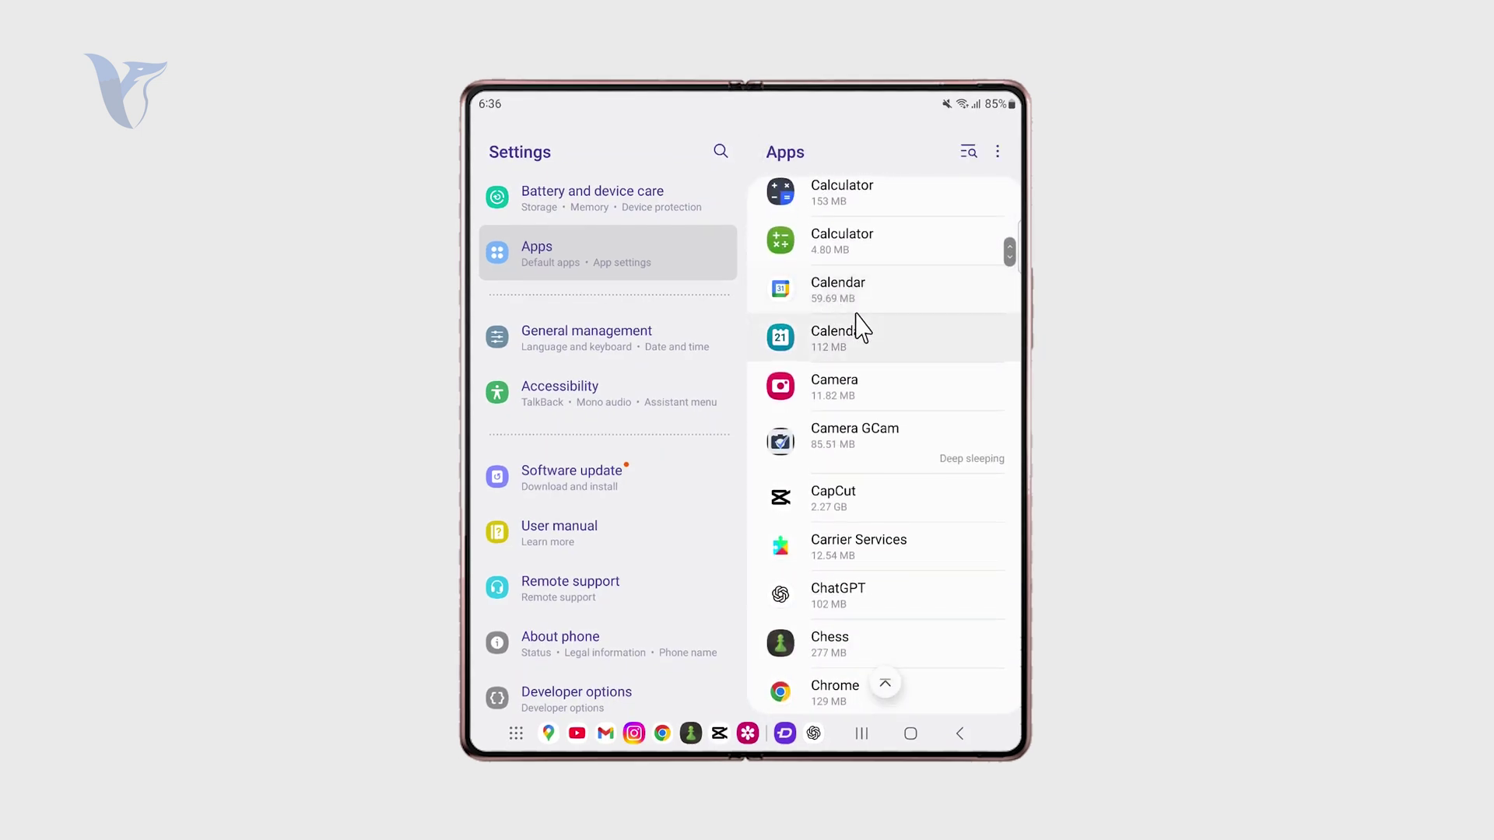
left_click(788, 298)
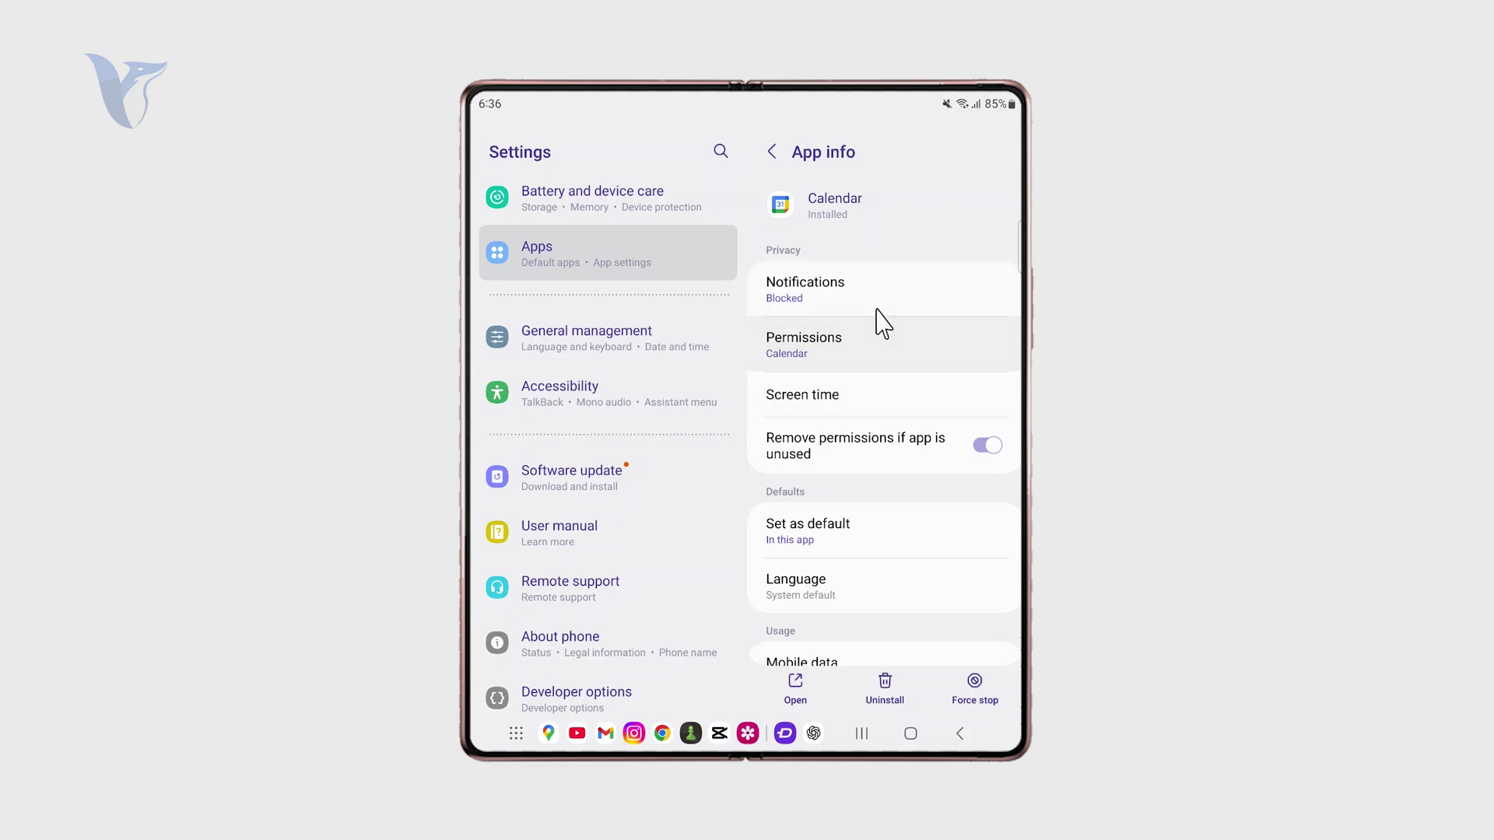
scroll(859, 389, "down", 3)
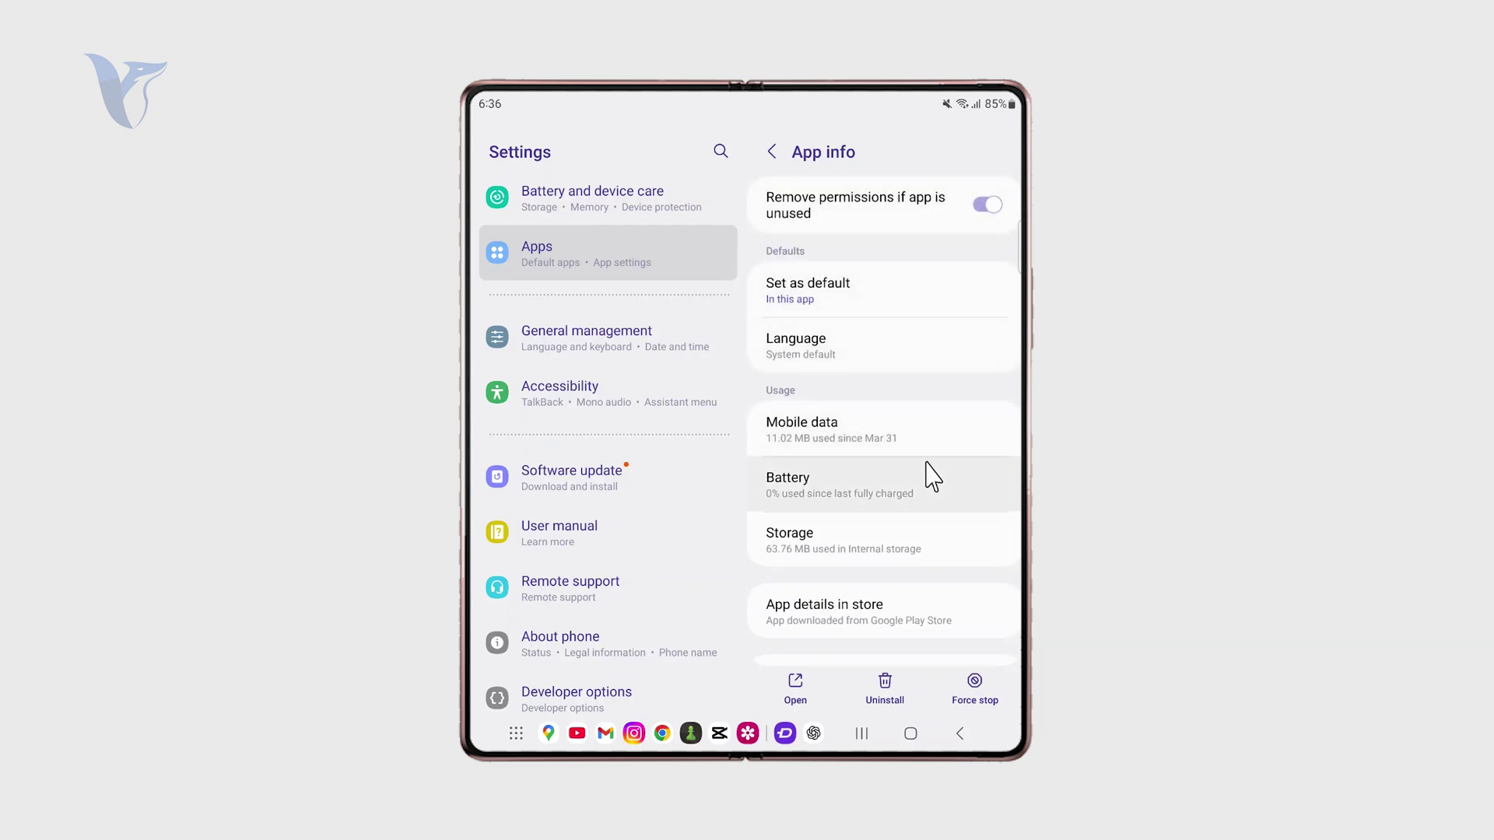
- Set Calendar's background battery usage to Restricted and return to its App info
left_click(895, 484)
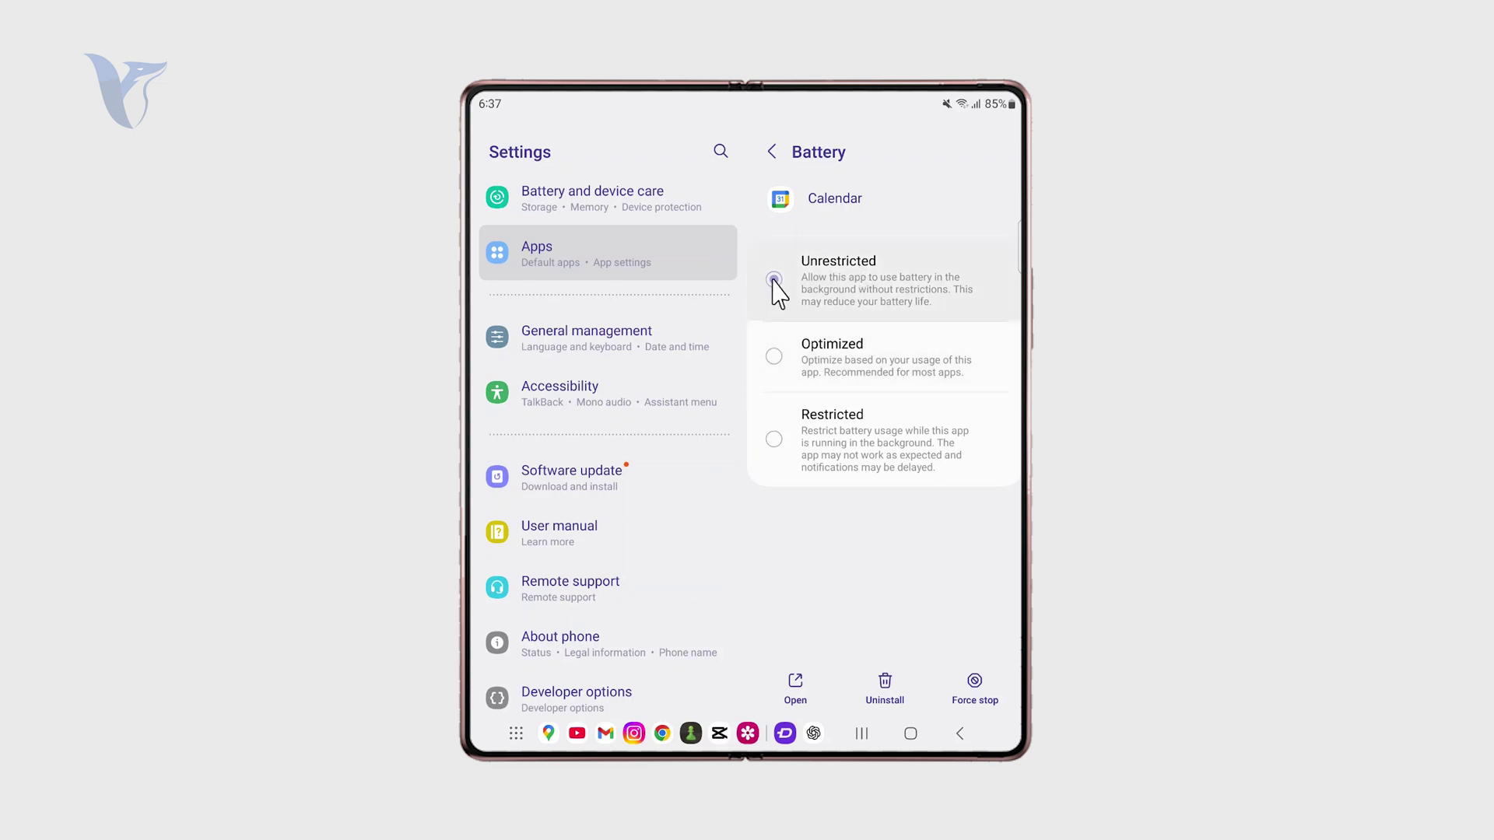
left_click(864, 443)
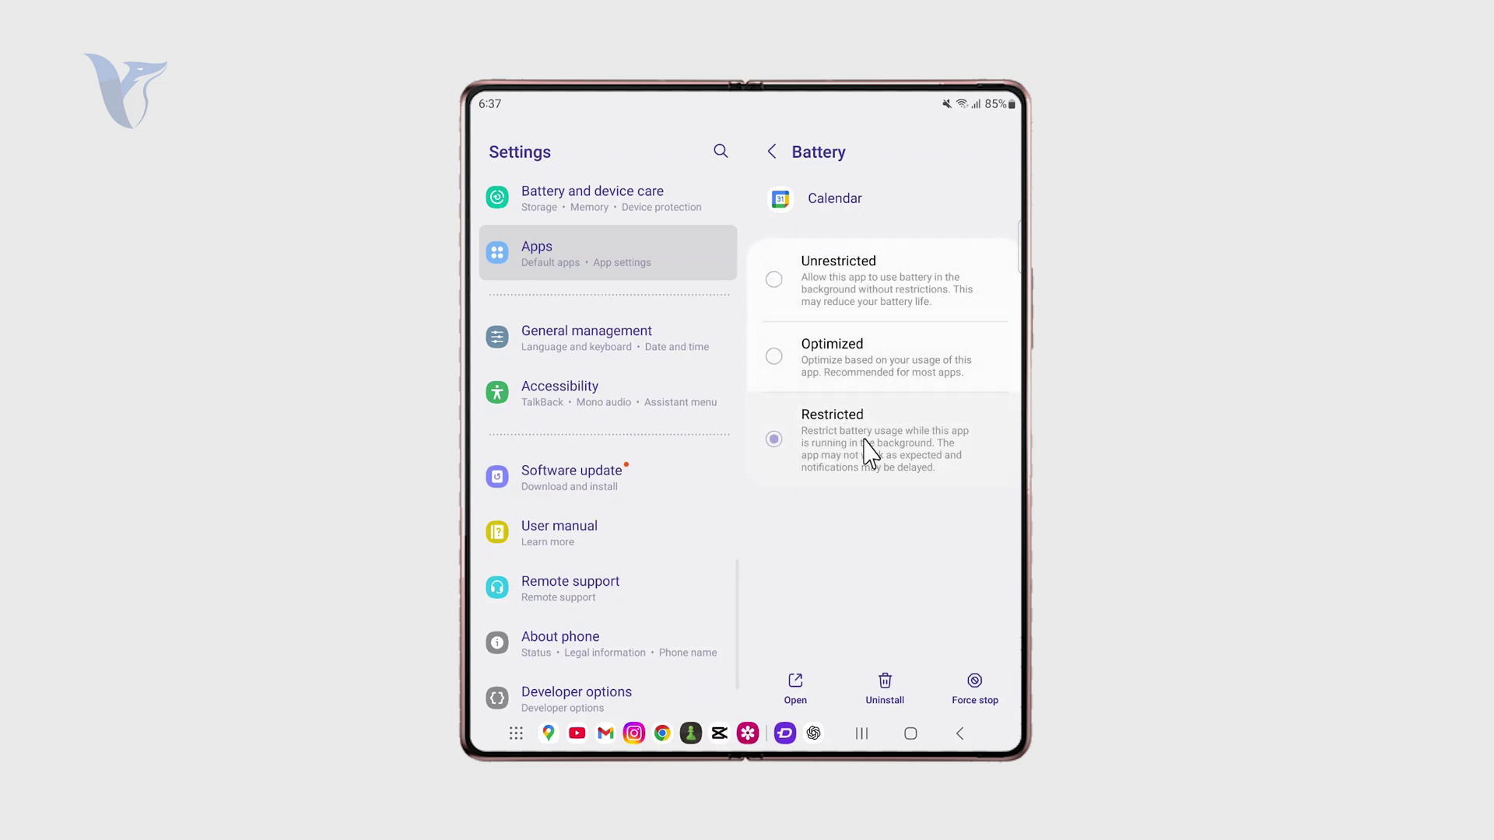
left_click(775, 152)
scroll(846, 298, "down", 1)
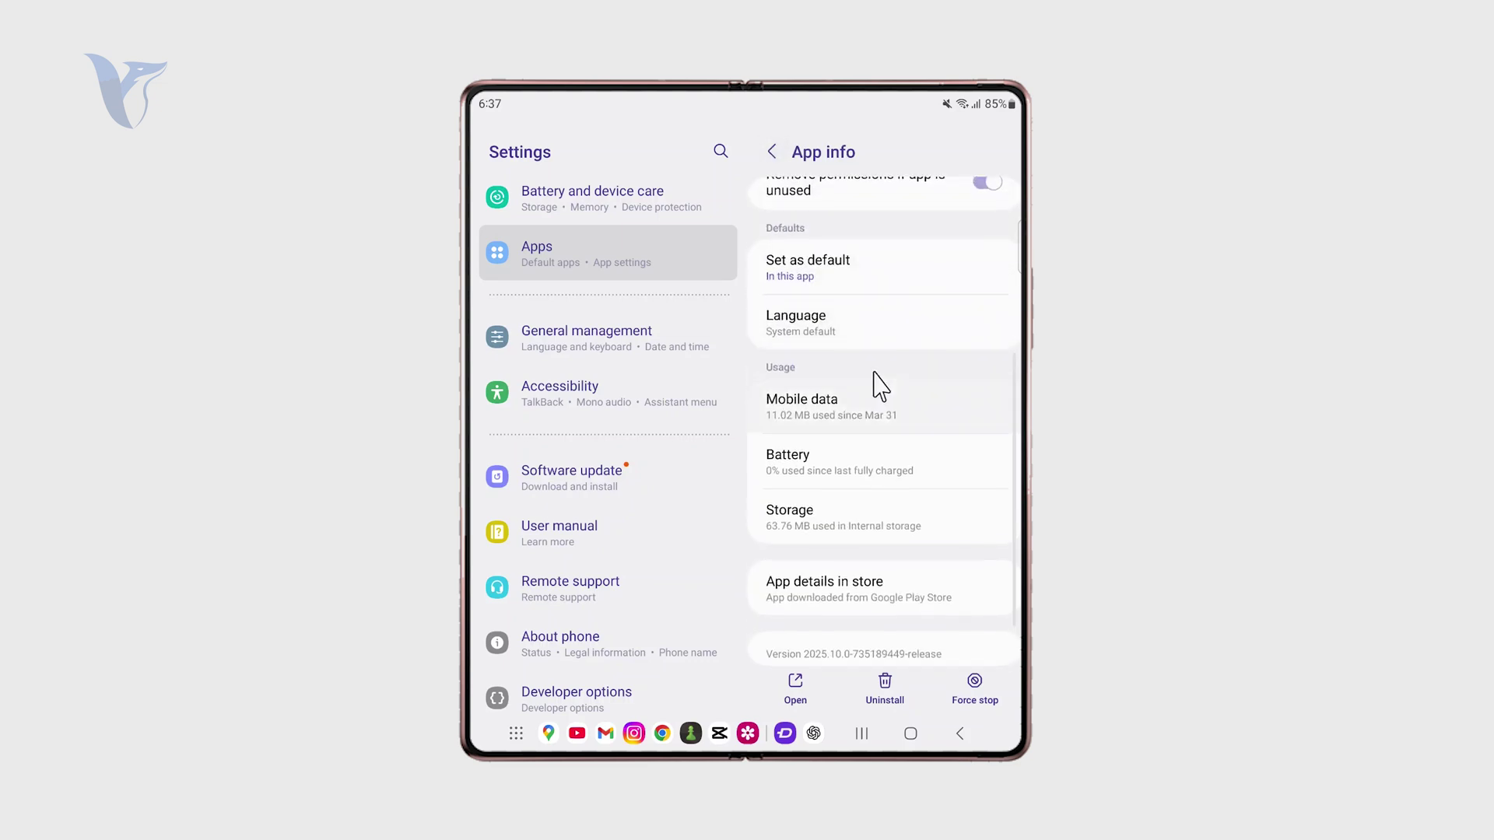
scroll(873, 374, "up", 1)
- From the Apps list, reach the Weather app's battery usage options
left_click(773, 151)
scroll(864, 339, "down", 3)
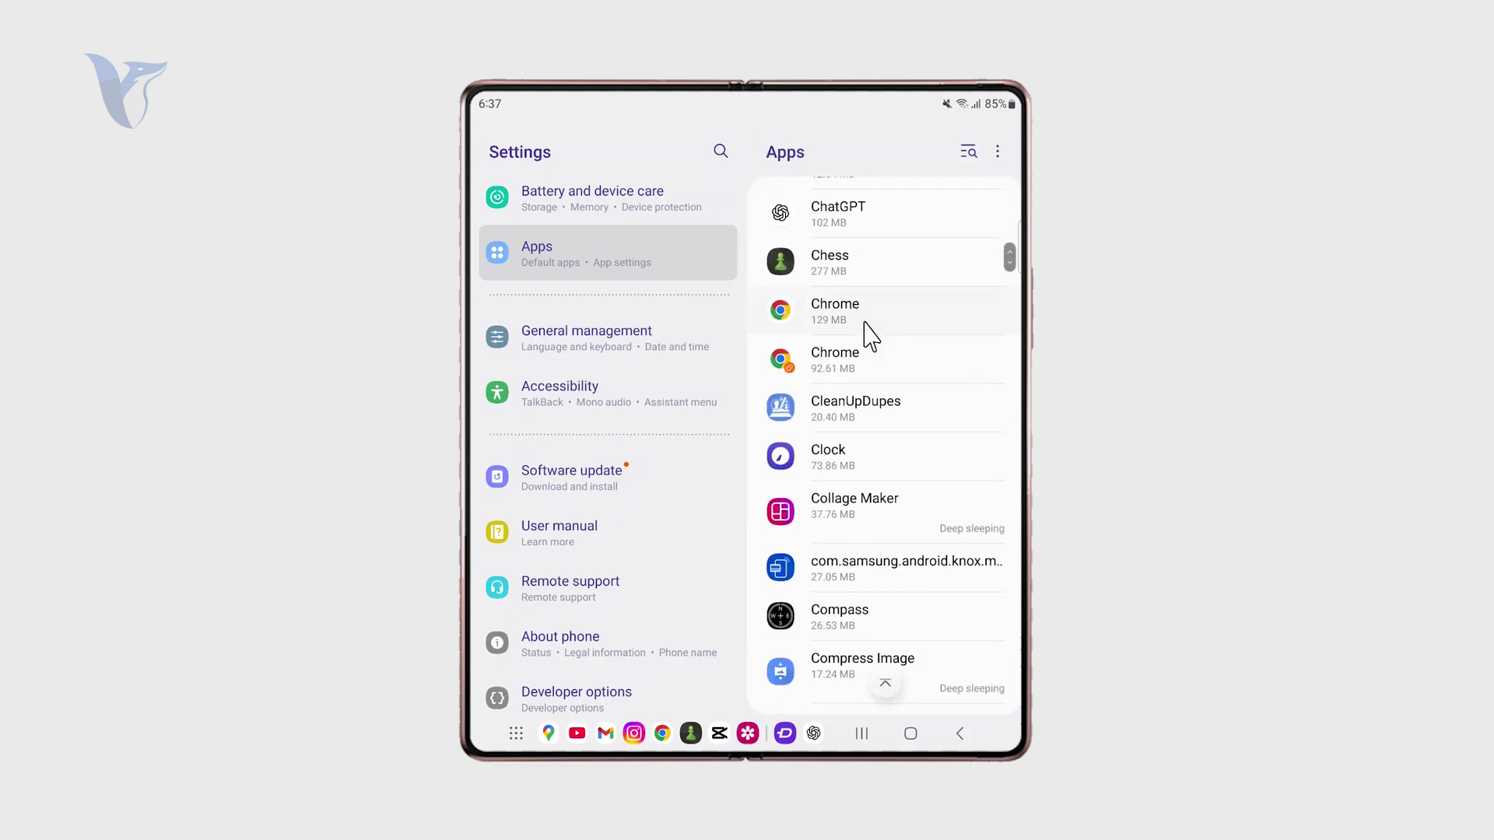
scroll(870, 397, "down", 3)
scroll(852, 433, "down", 2)
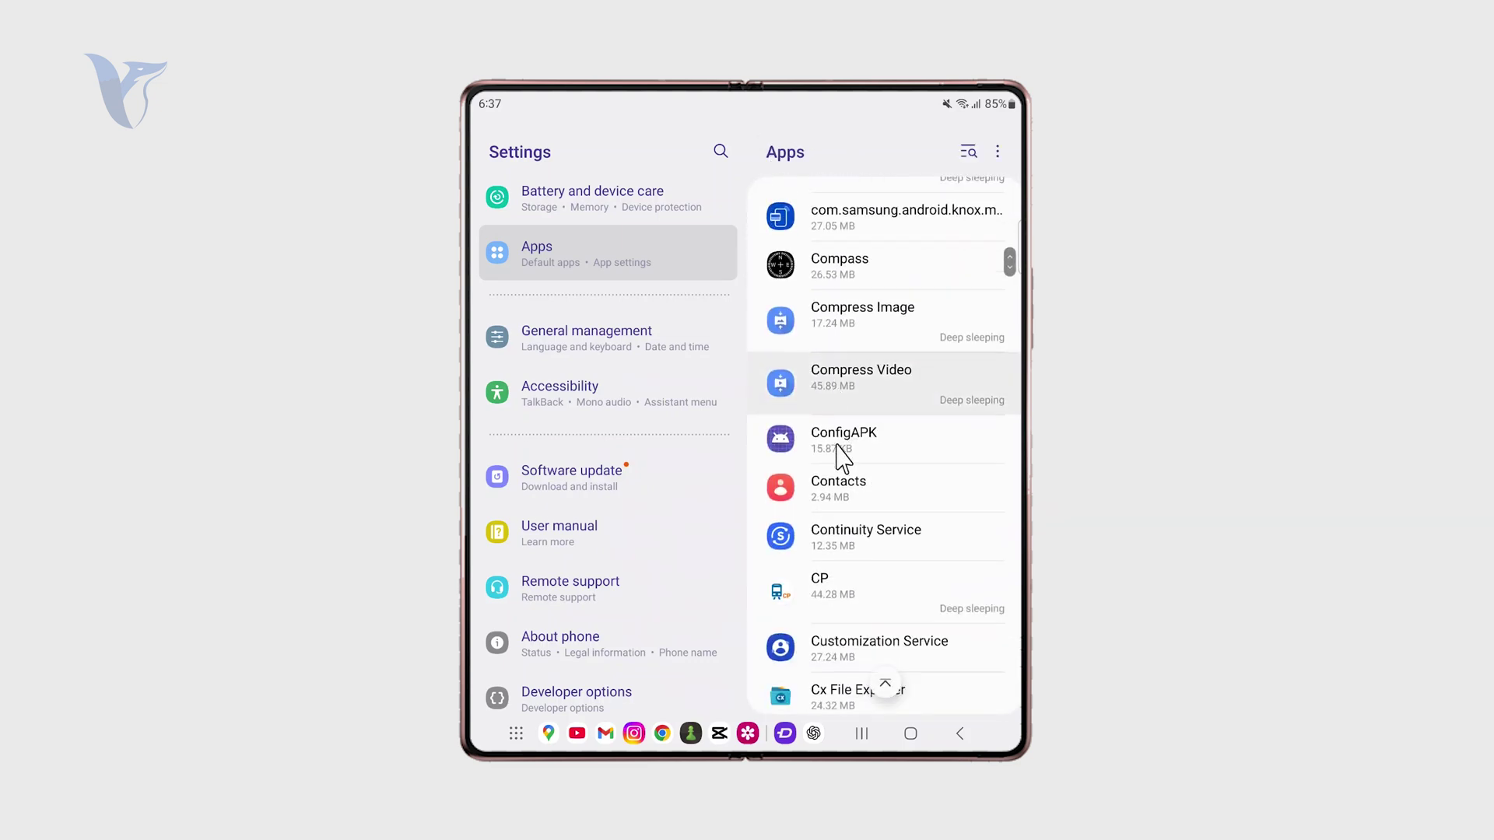
scroll(843, 456, "down", 2)
scroll(843, 456, "down", 3)
scroll(843, 455, "down", 3)
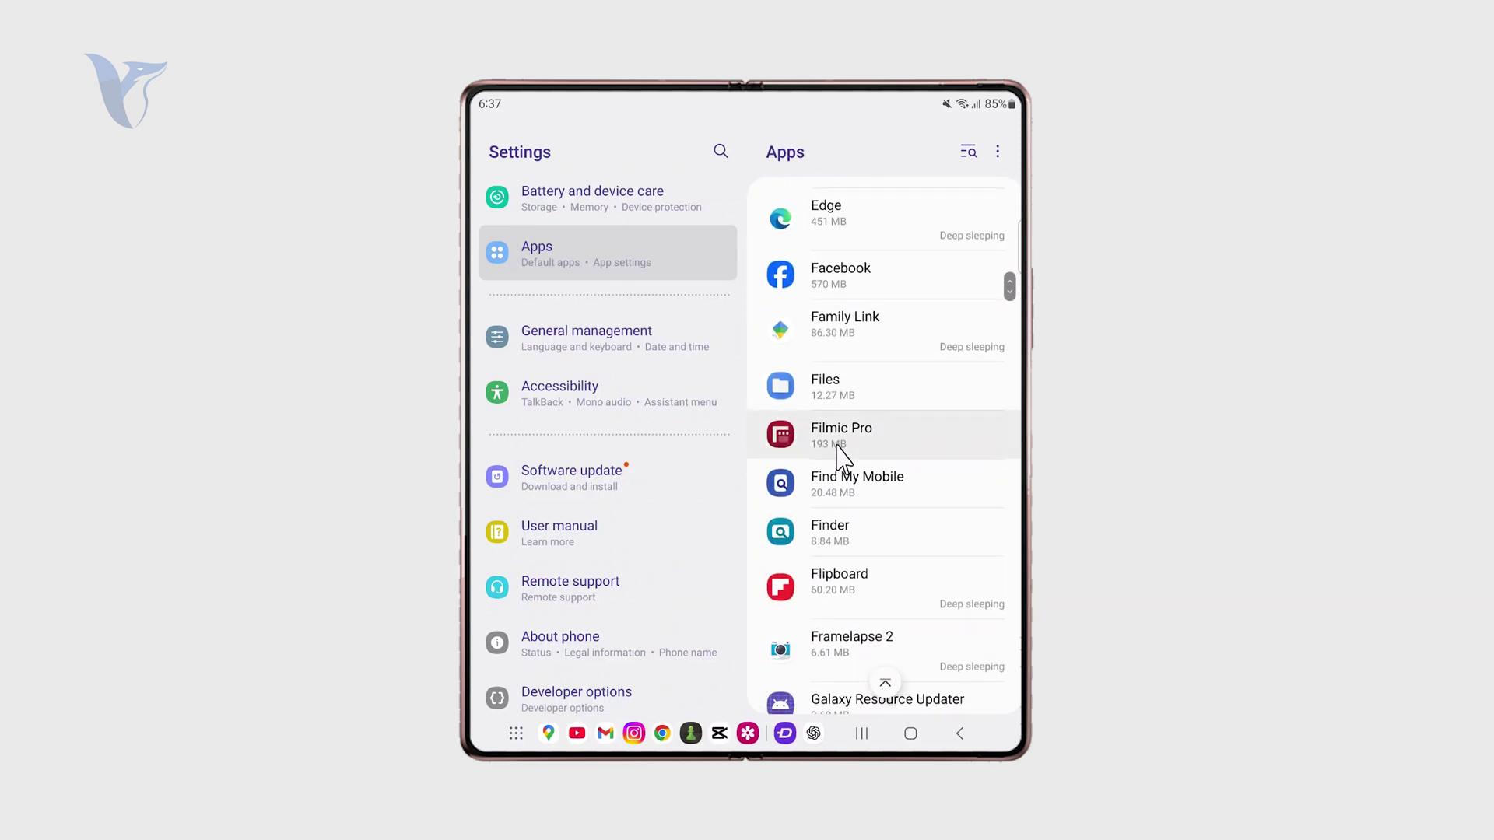
scroll(843, 464, "down", 3)
scroll(843, 465, "down", 4)
scroll(846, 455, "down", 4)
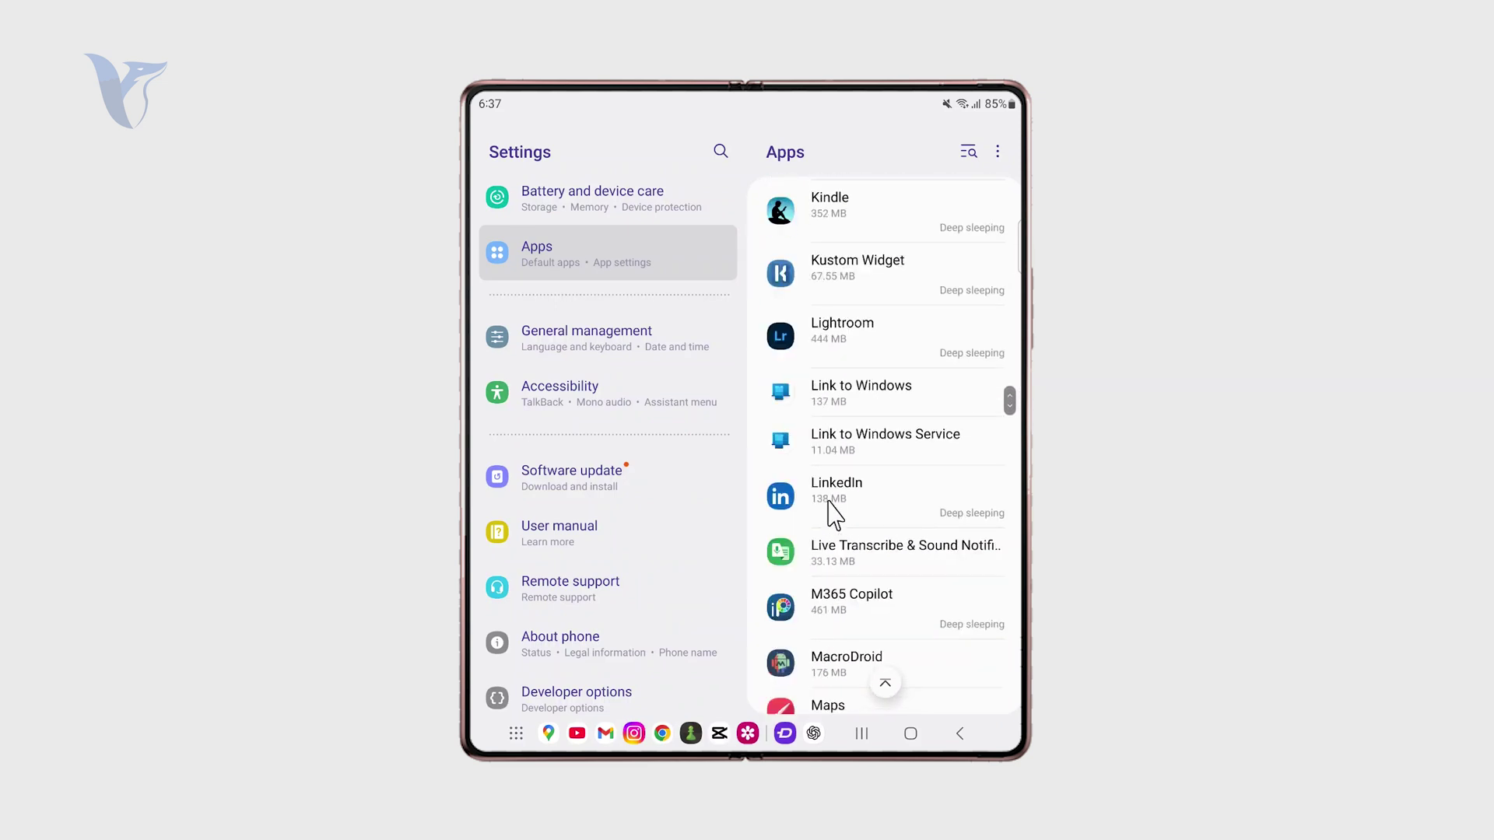
scroll(850, 432, "down", 4)
scroll(850, 431, "down", 5)
scroll(850, 429, "down", 5)
scroll(850, 431, "down", 4)
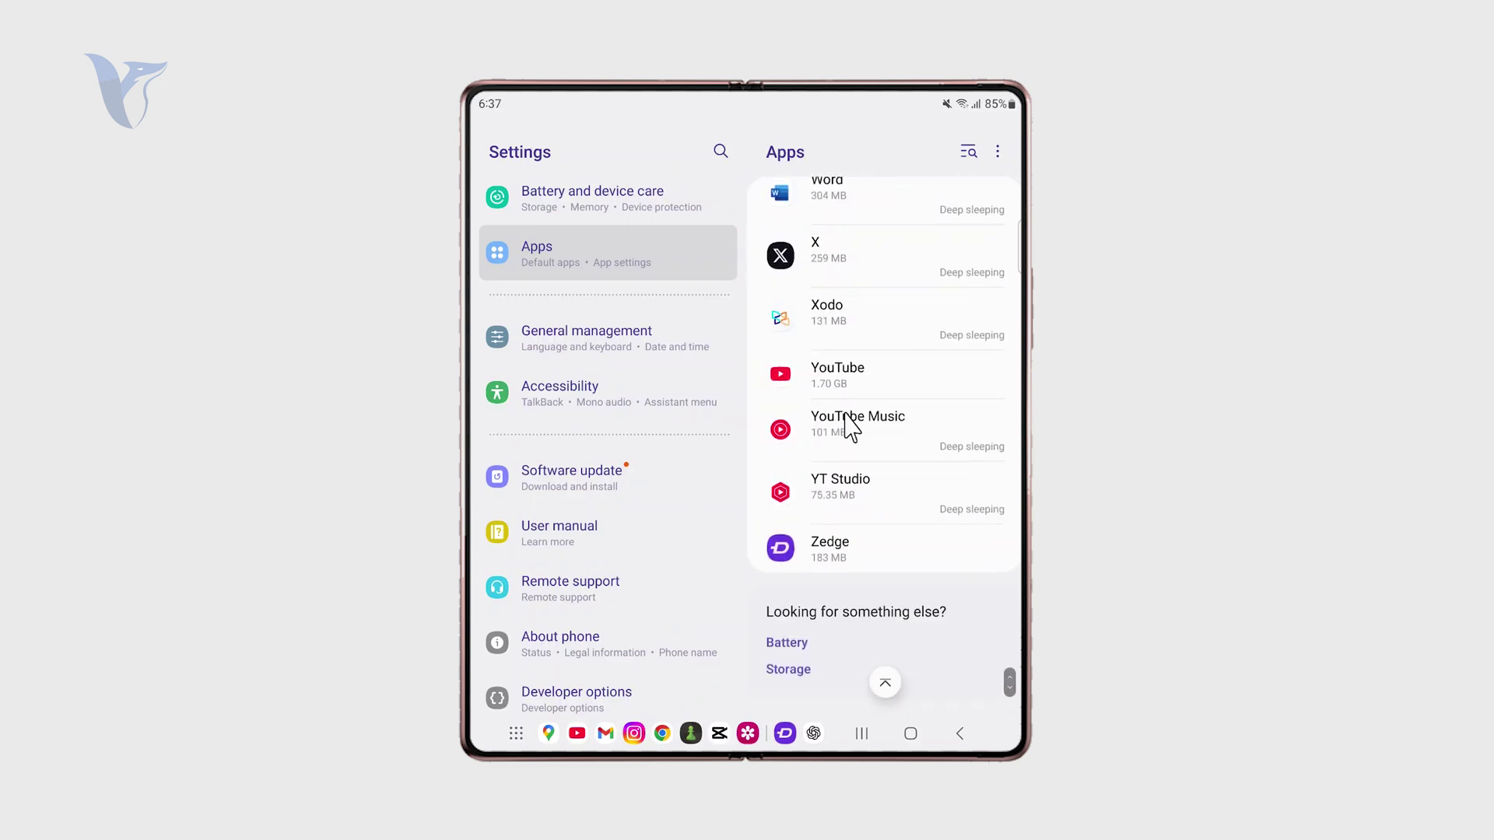
scroll(851, 429, "up", 1)
scroll(849, 427, "down", 1)
scroll(850, 428, "down", 3)
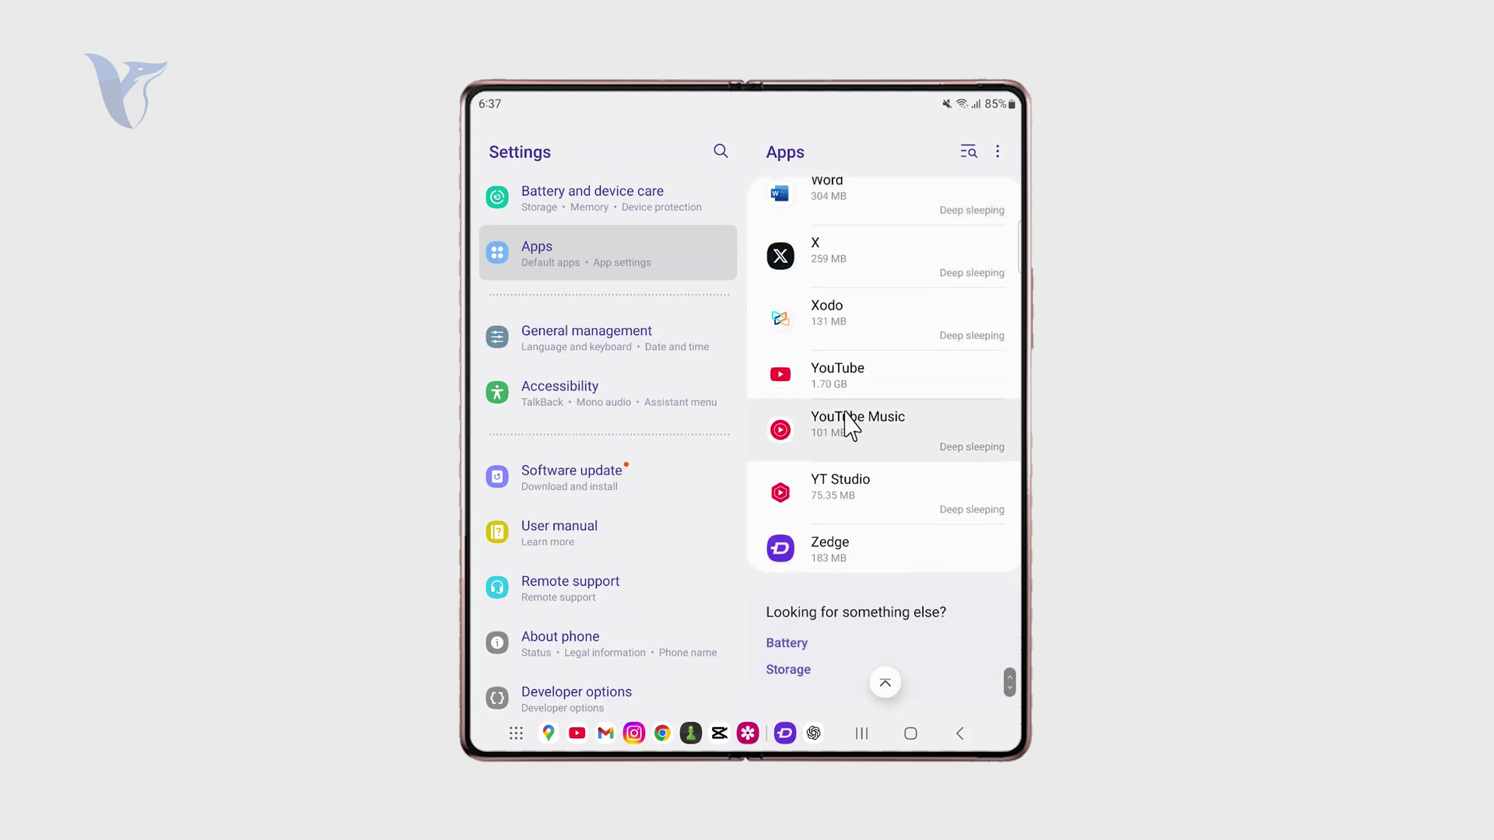
scroll(850, 428, "up", 3)
scroll(850, 427, "up", 3)
scroll(850, 428, "up", 2)
scroll(834, 444, "up", 1)
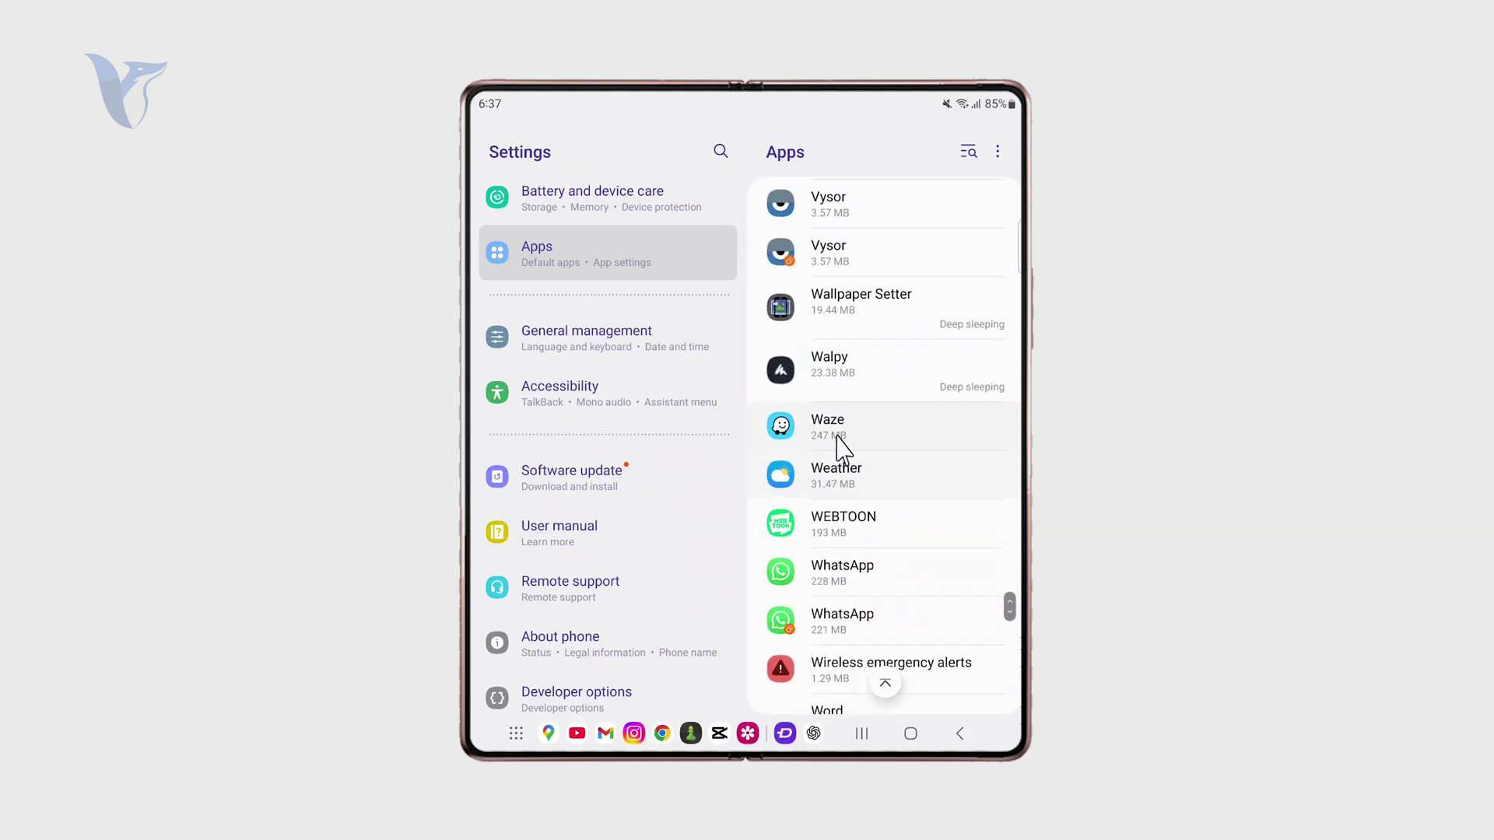
left_click(833, 488)
scroll(817, 491, "down", 2)
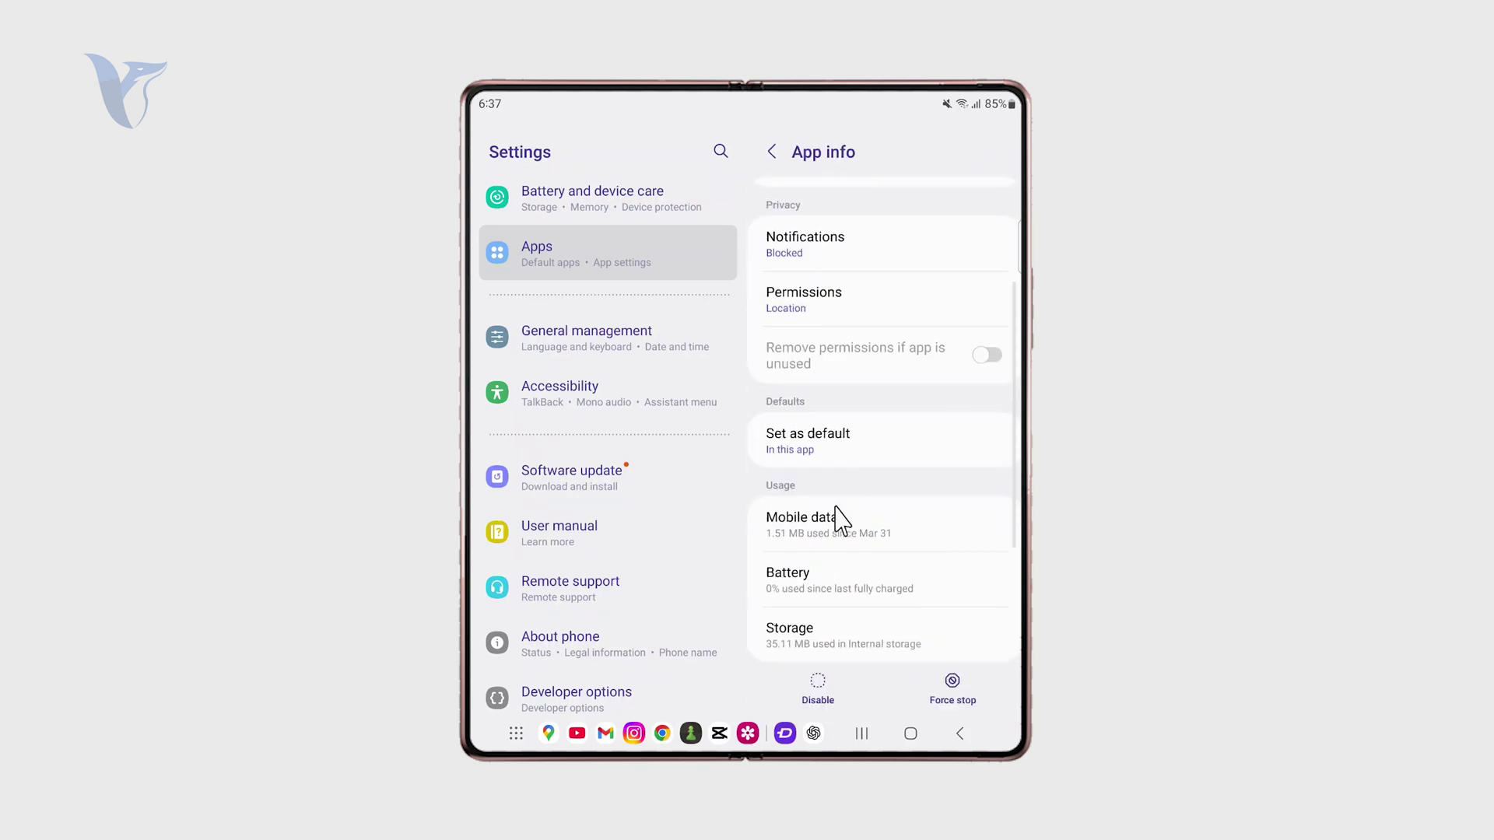
left_click(820, 589)
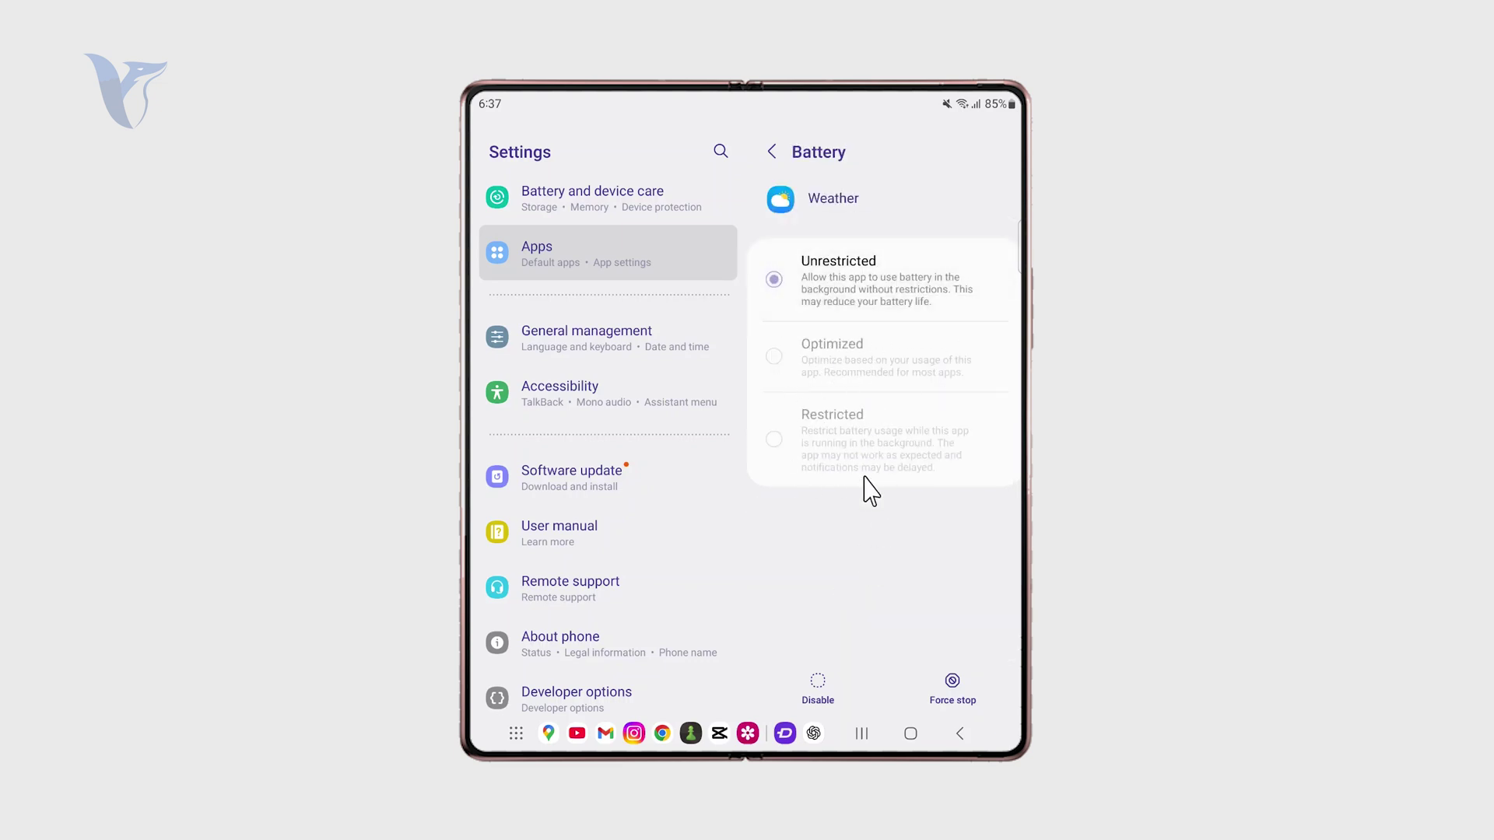
- Try the greyed-out choices, confirming Weather stays locked at Unrestricted
left_click(836, 280)
left_click(817, 292)
left_click(820, 292)
left_click(858, 281)
- Leave Settings for the home screen showing Calendar, ChatGPT and Notion
left_click(912, 734)
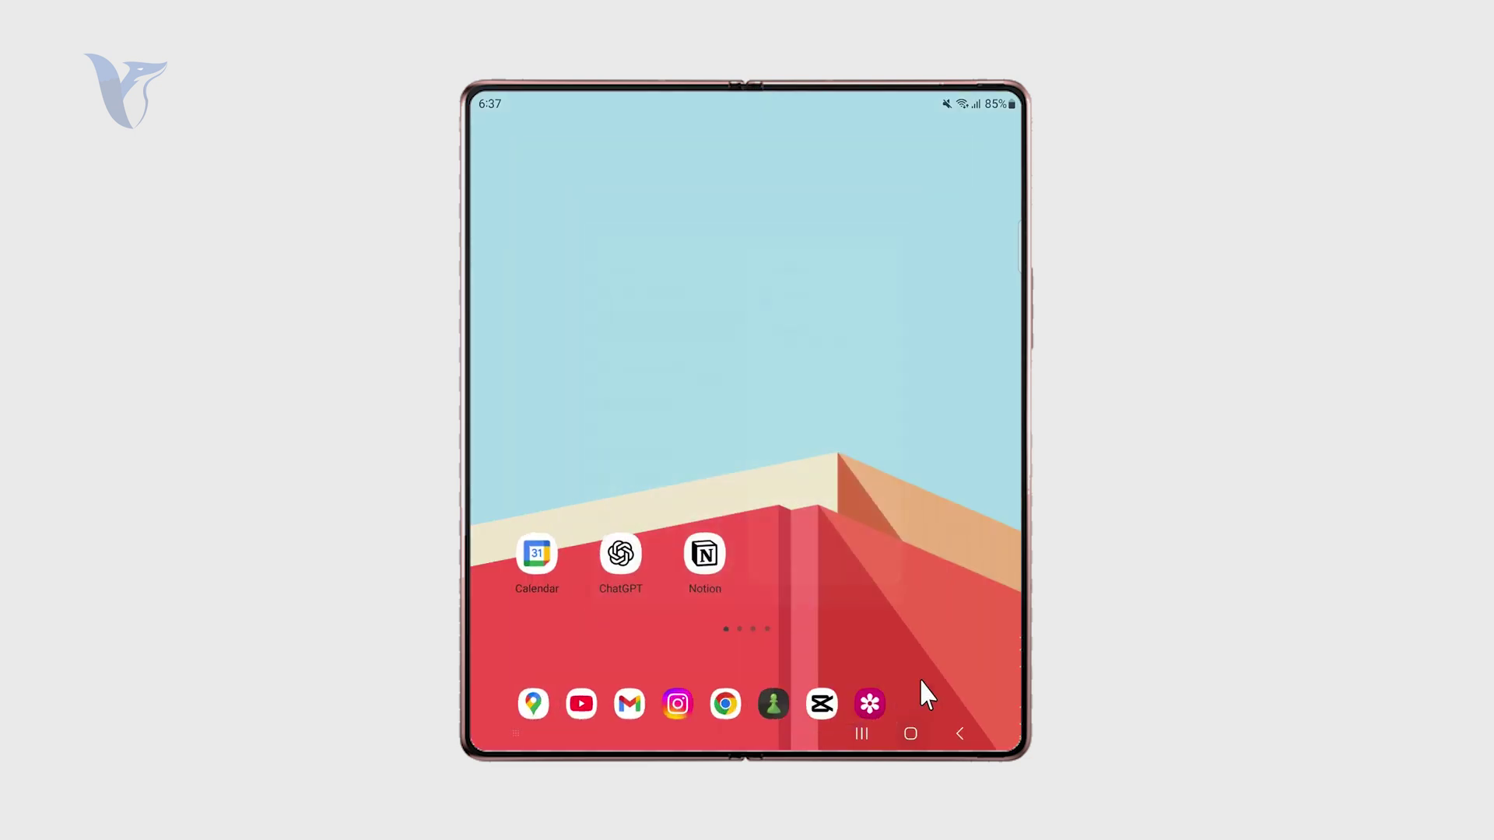